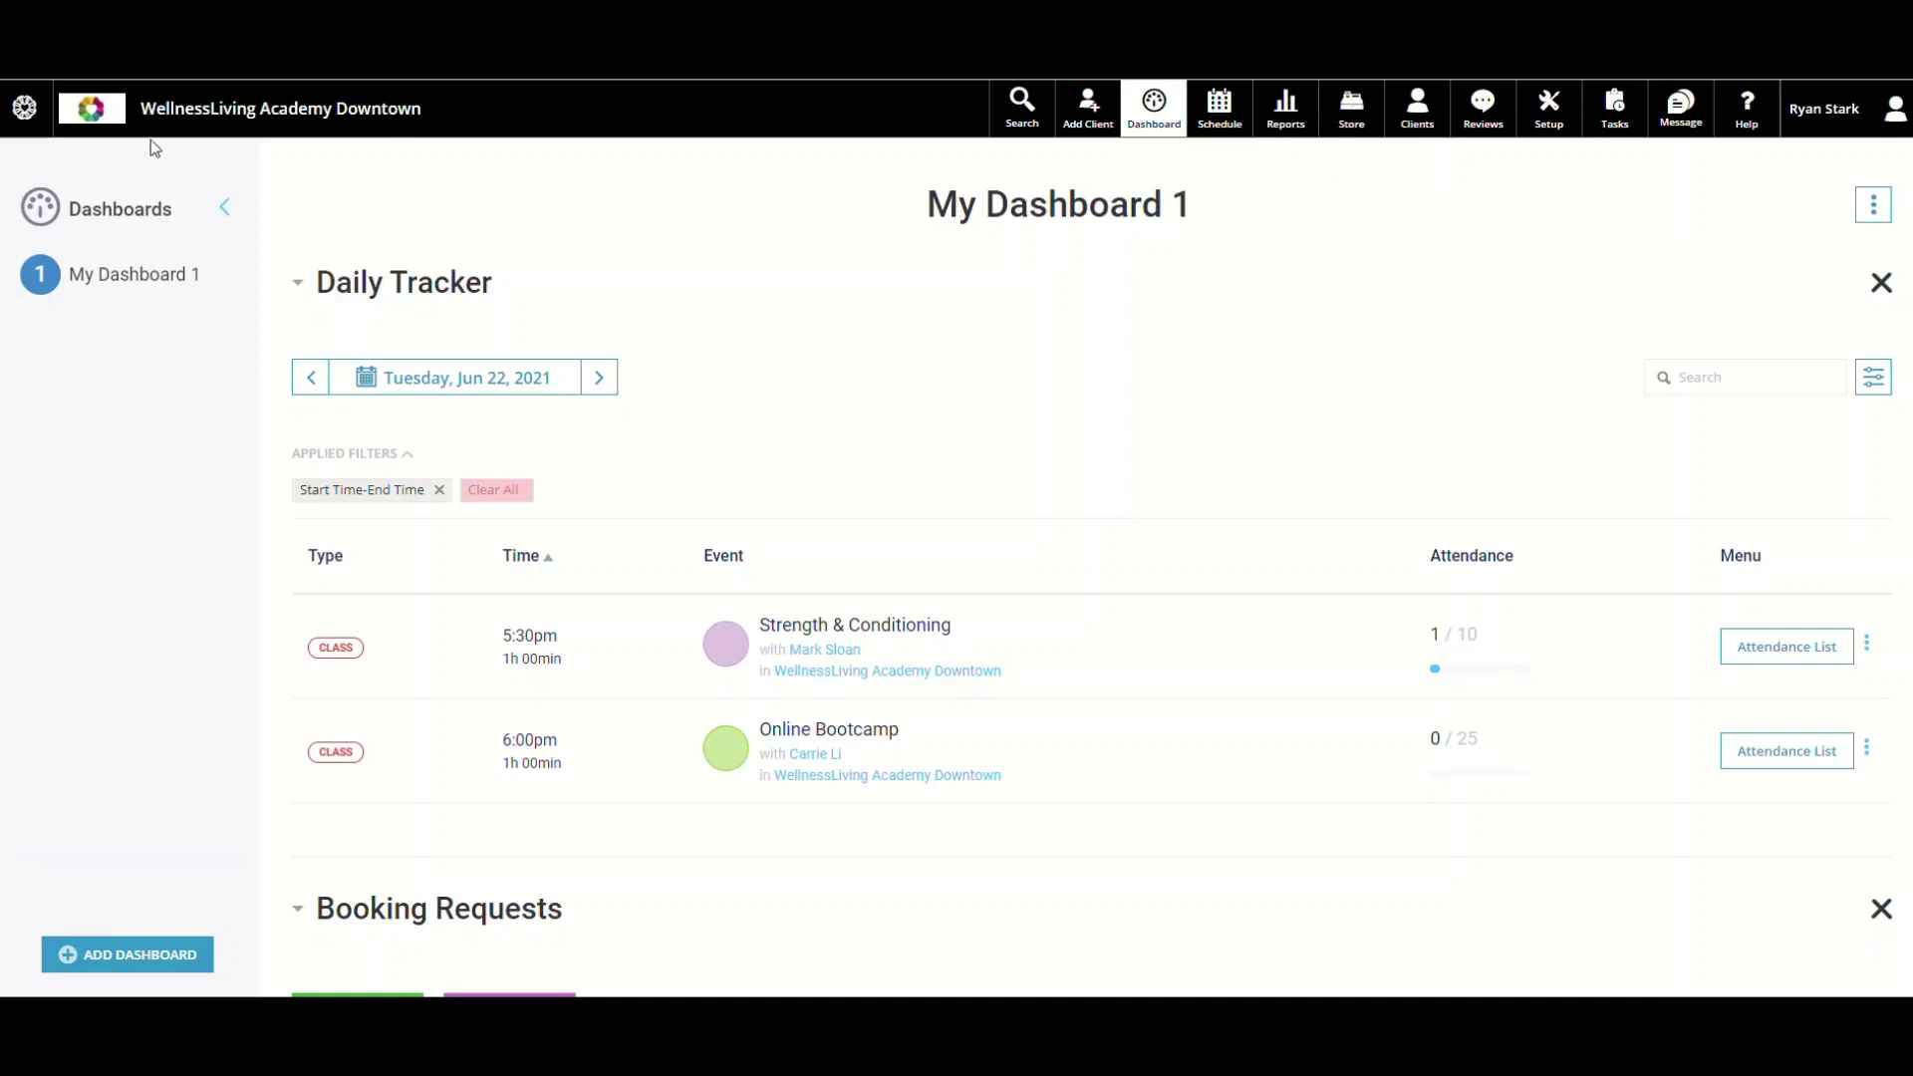
Step: Open the Message Center to view the Message Center 1000 plan and its 1991 SMS left
click(24, 110)
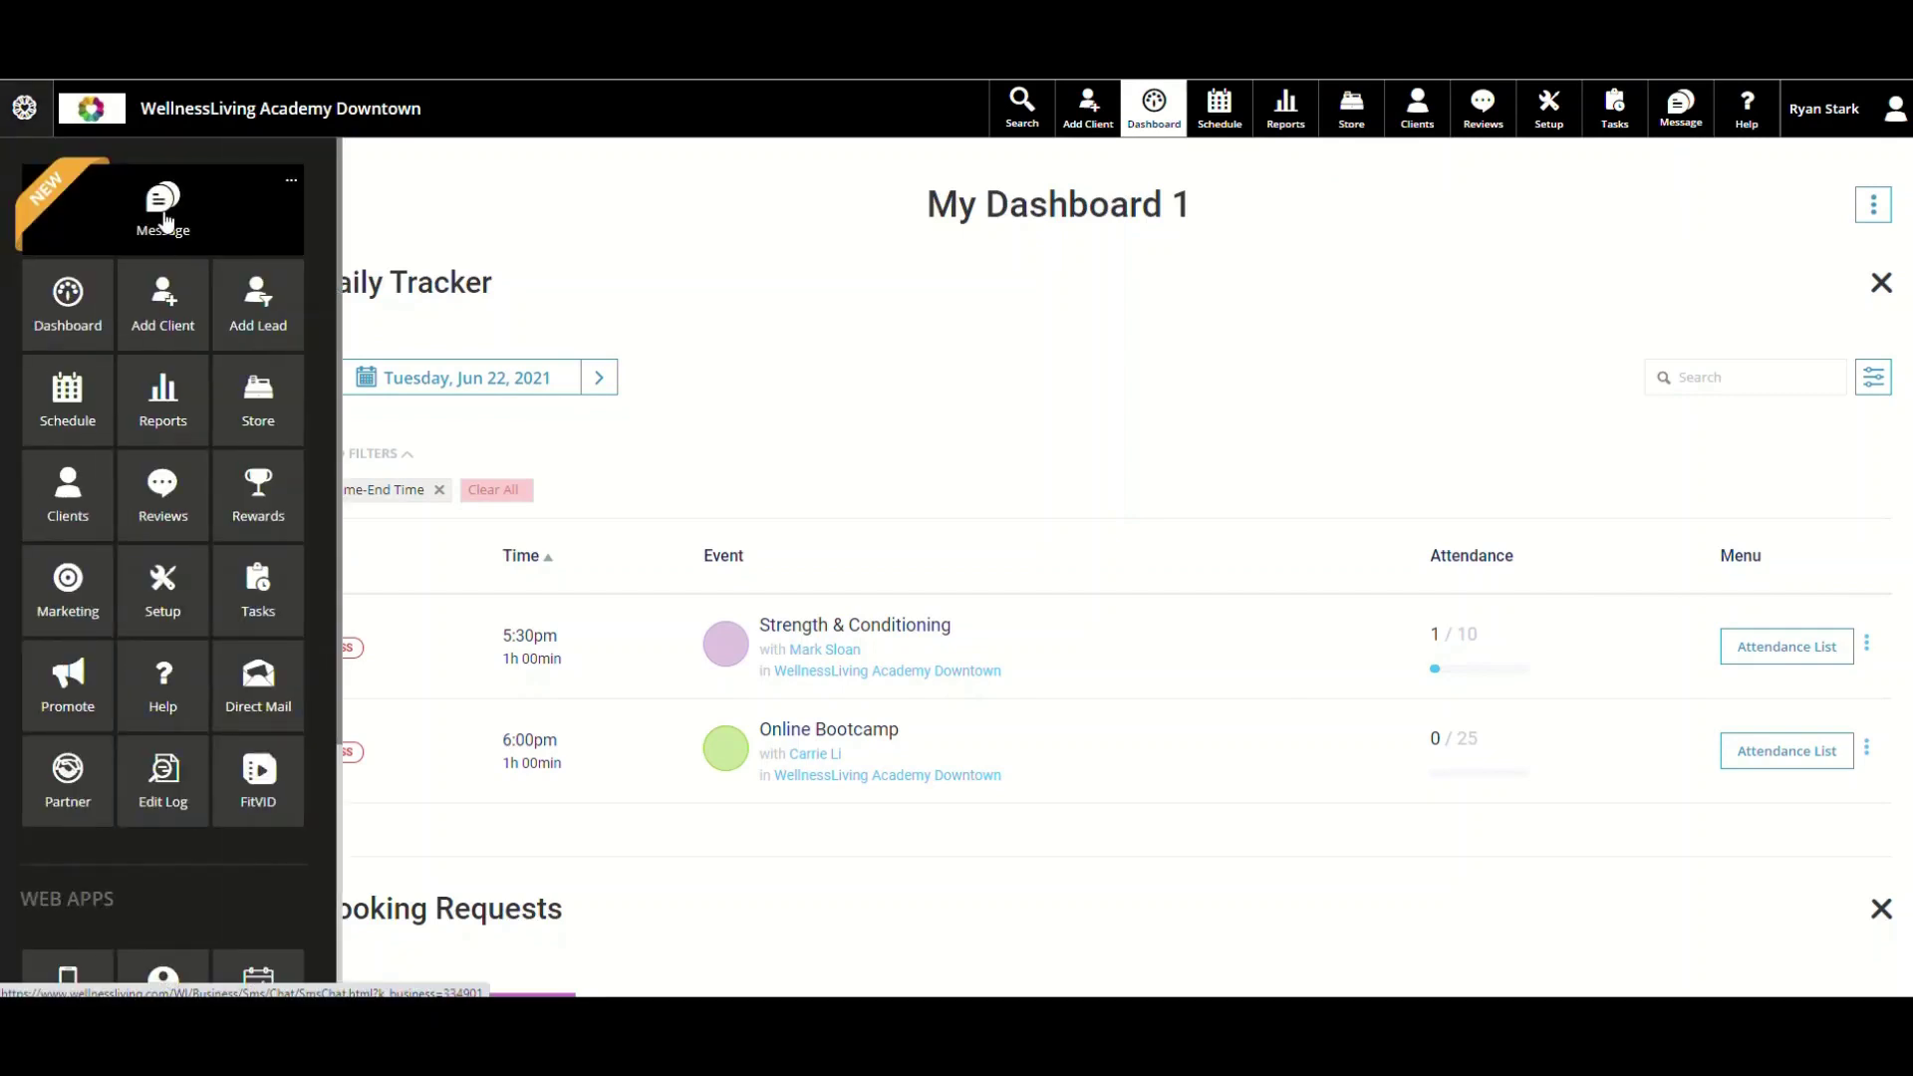
click(166, 220)
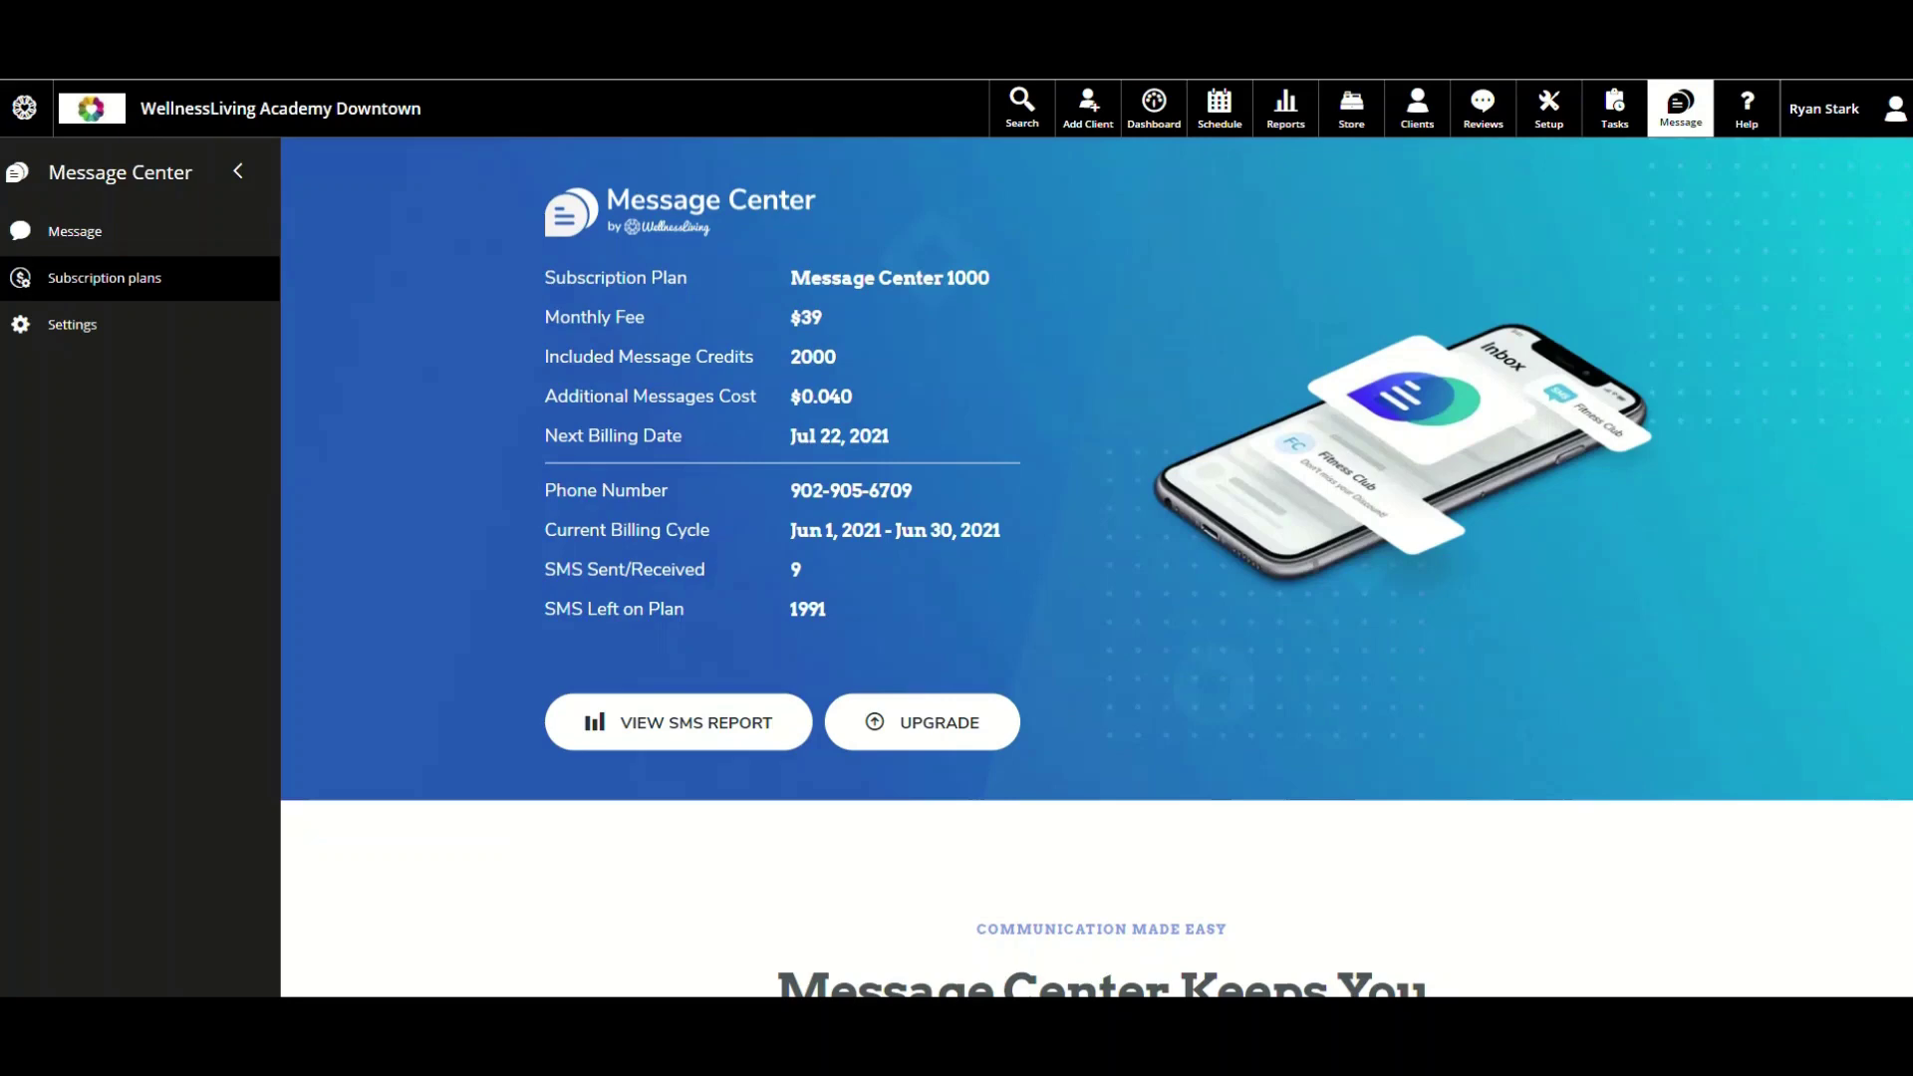
scroll(942, 343, down, 15)
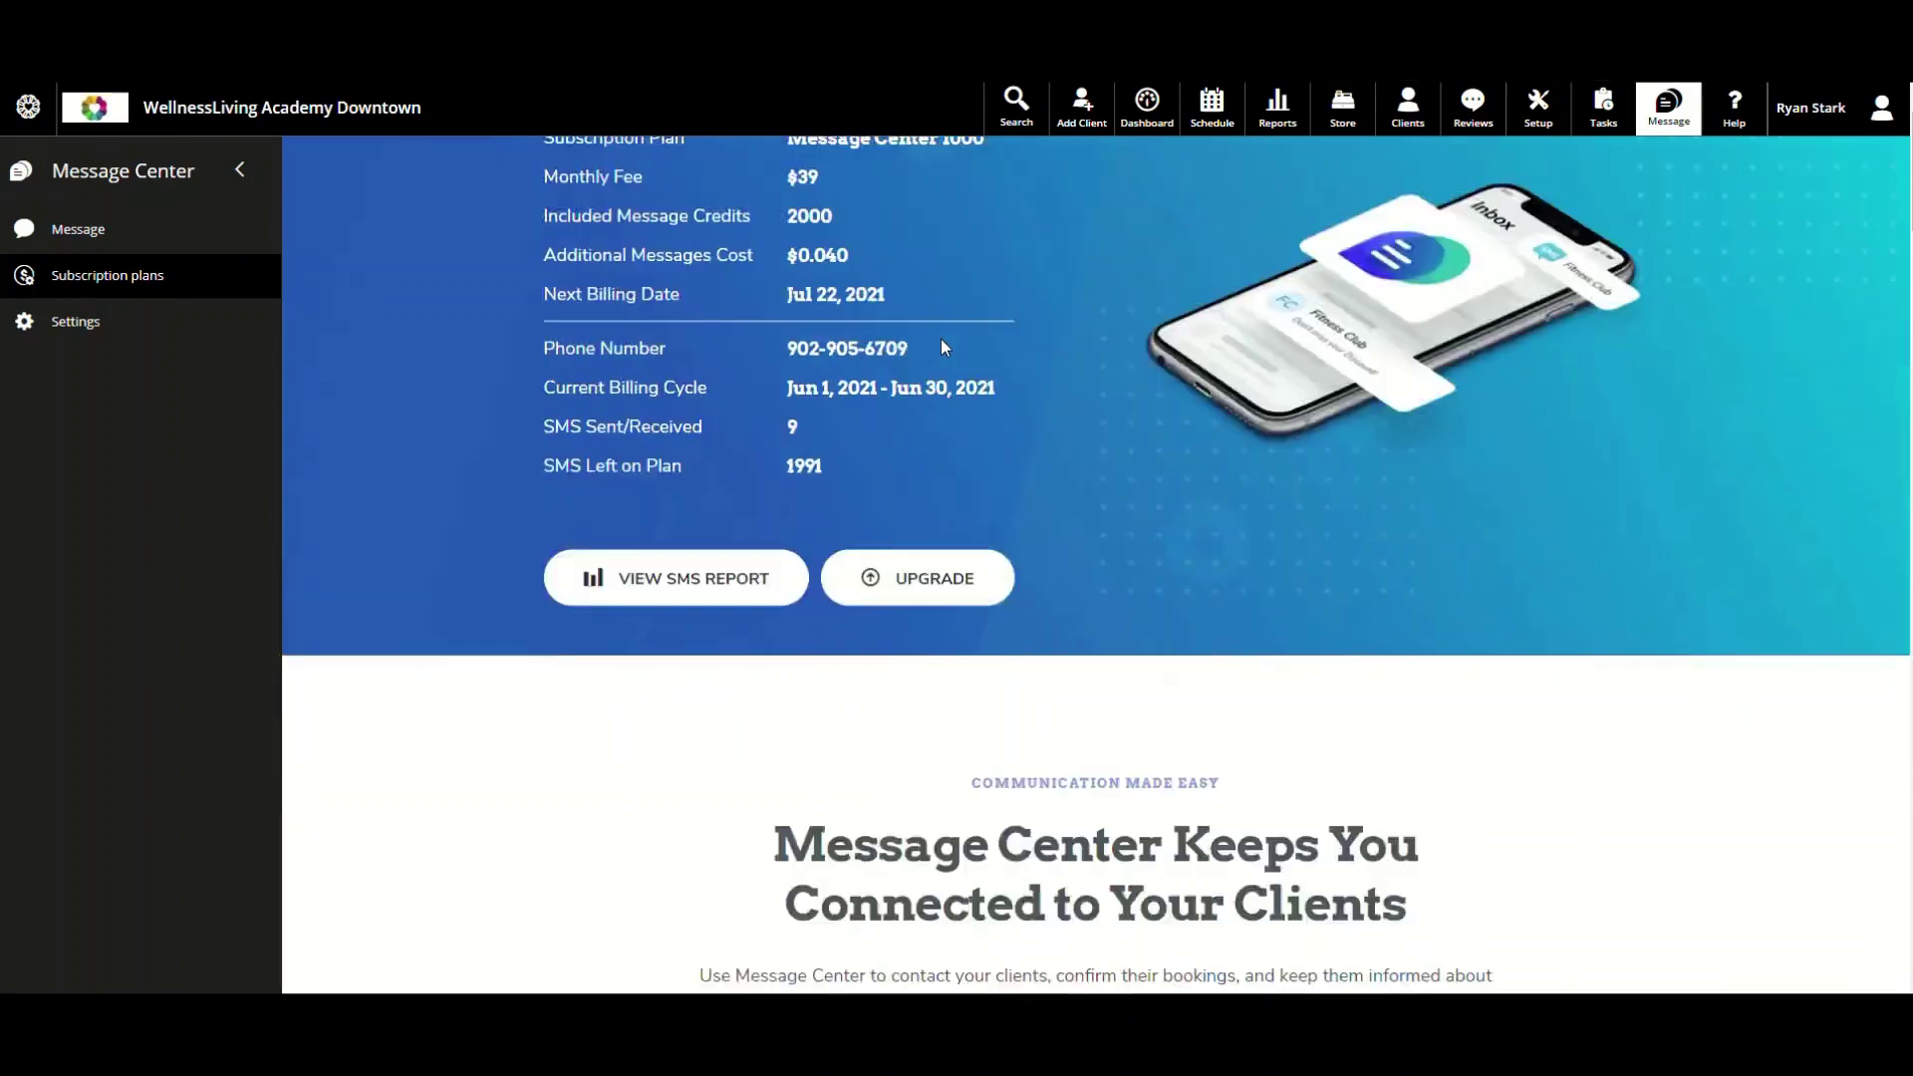
scroll(940, 339, down, 8)
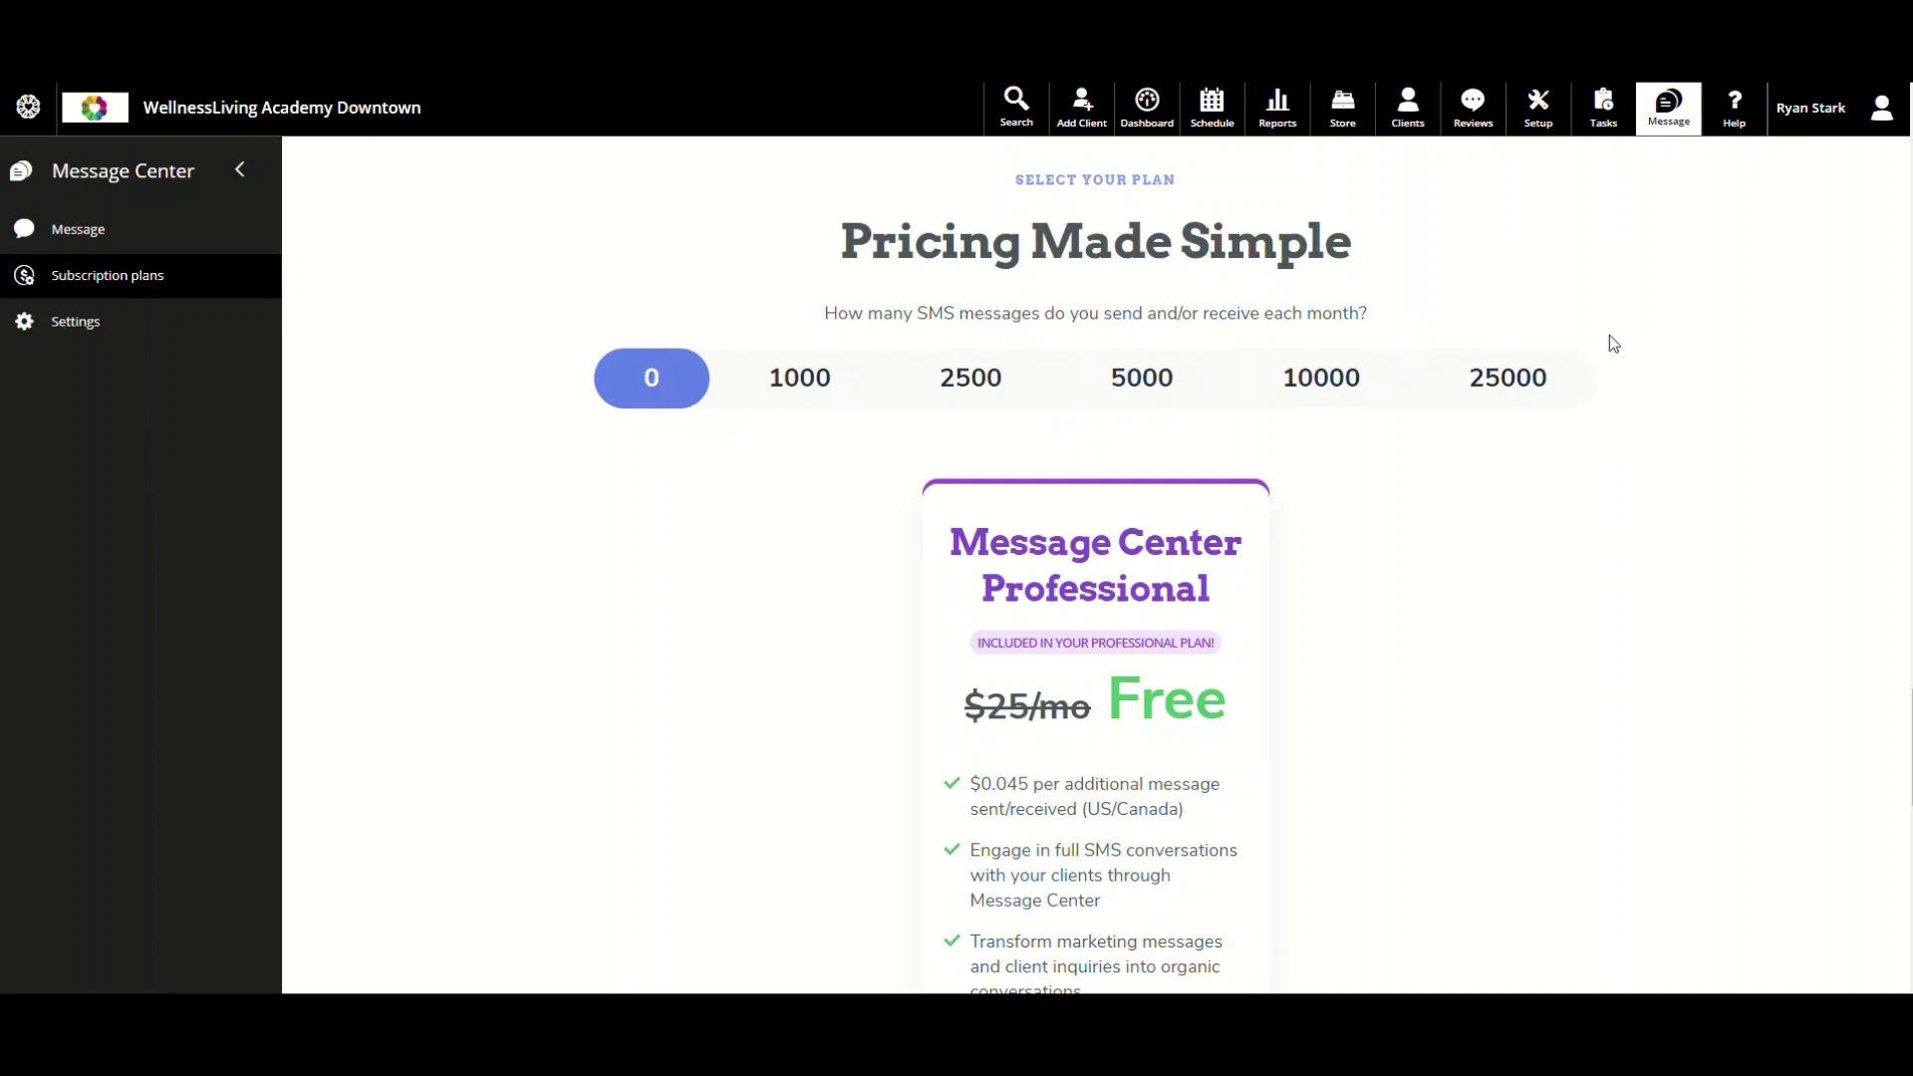
click(807, 399)
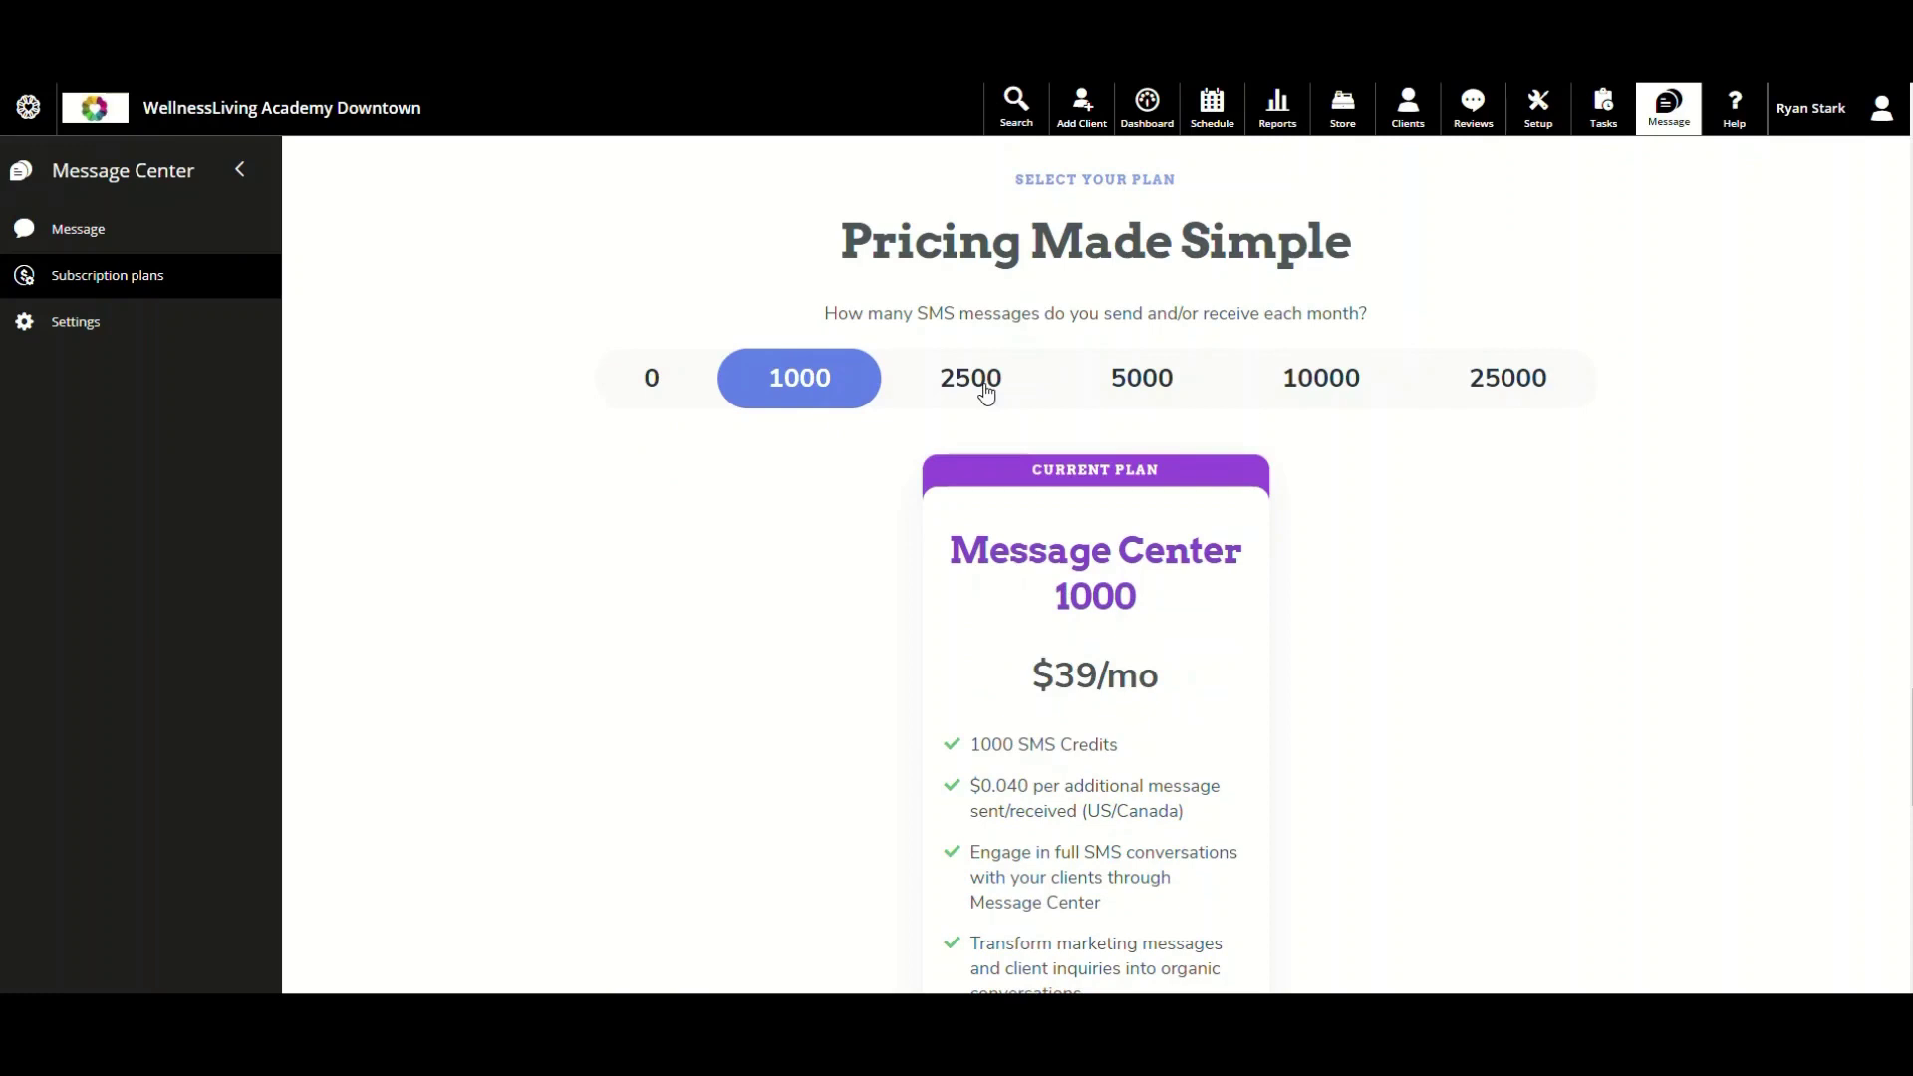
click(984, 389)
click(1137, 387)
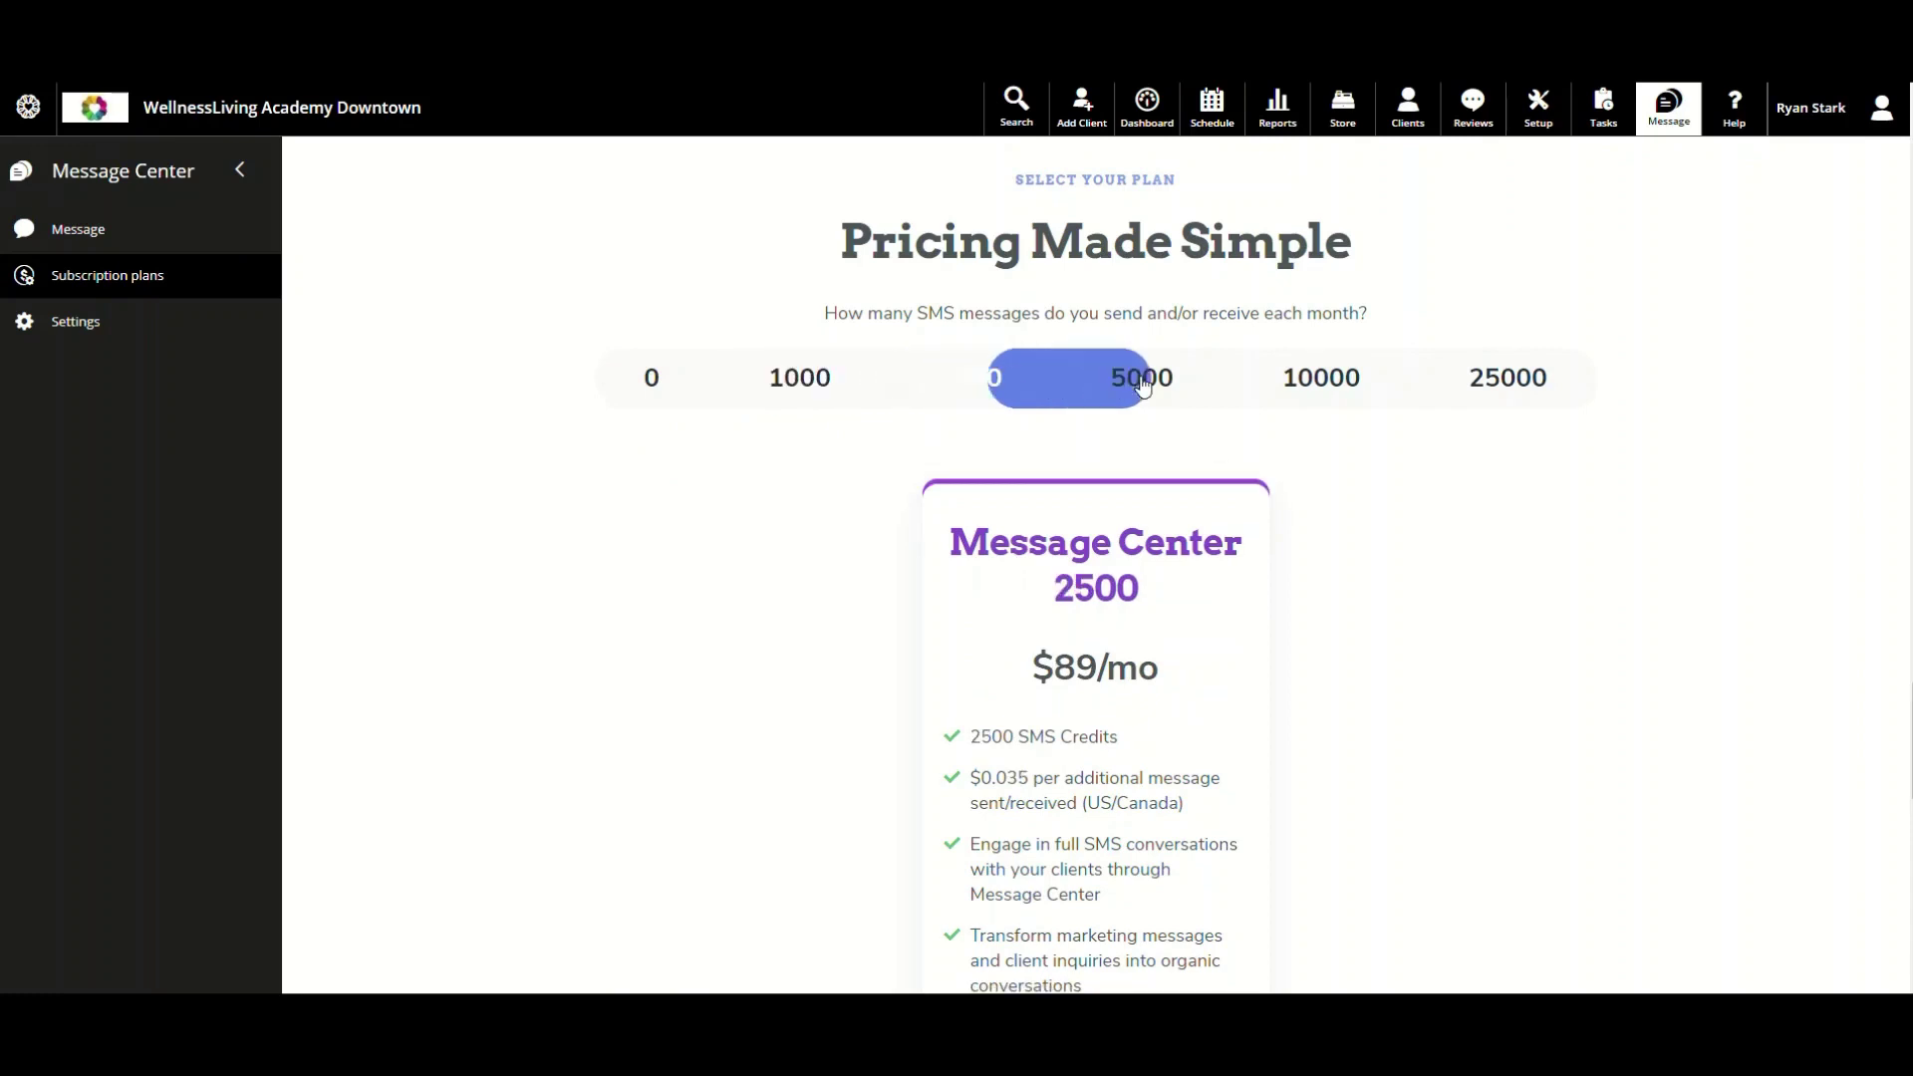
click(1308, 388)
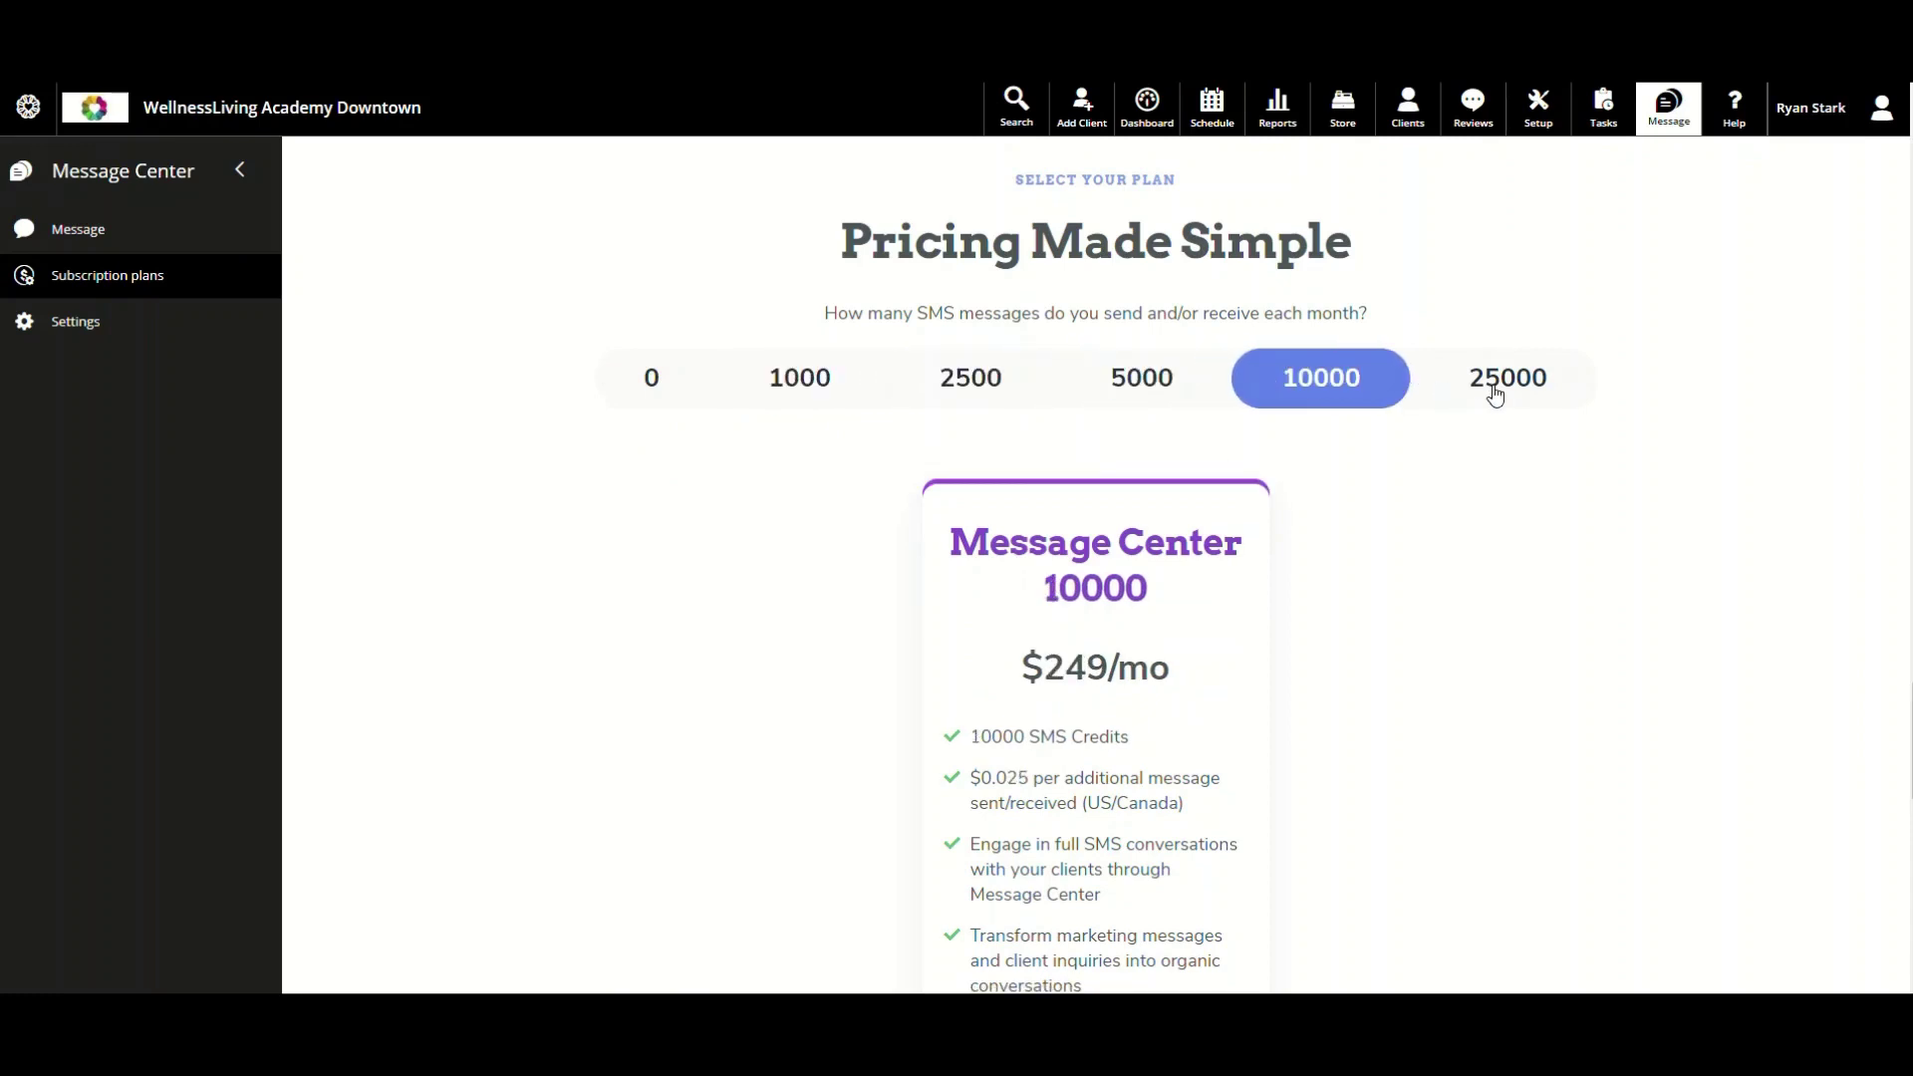
click(1494, 394)
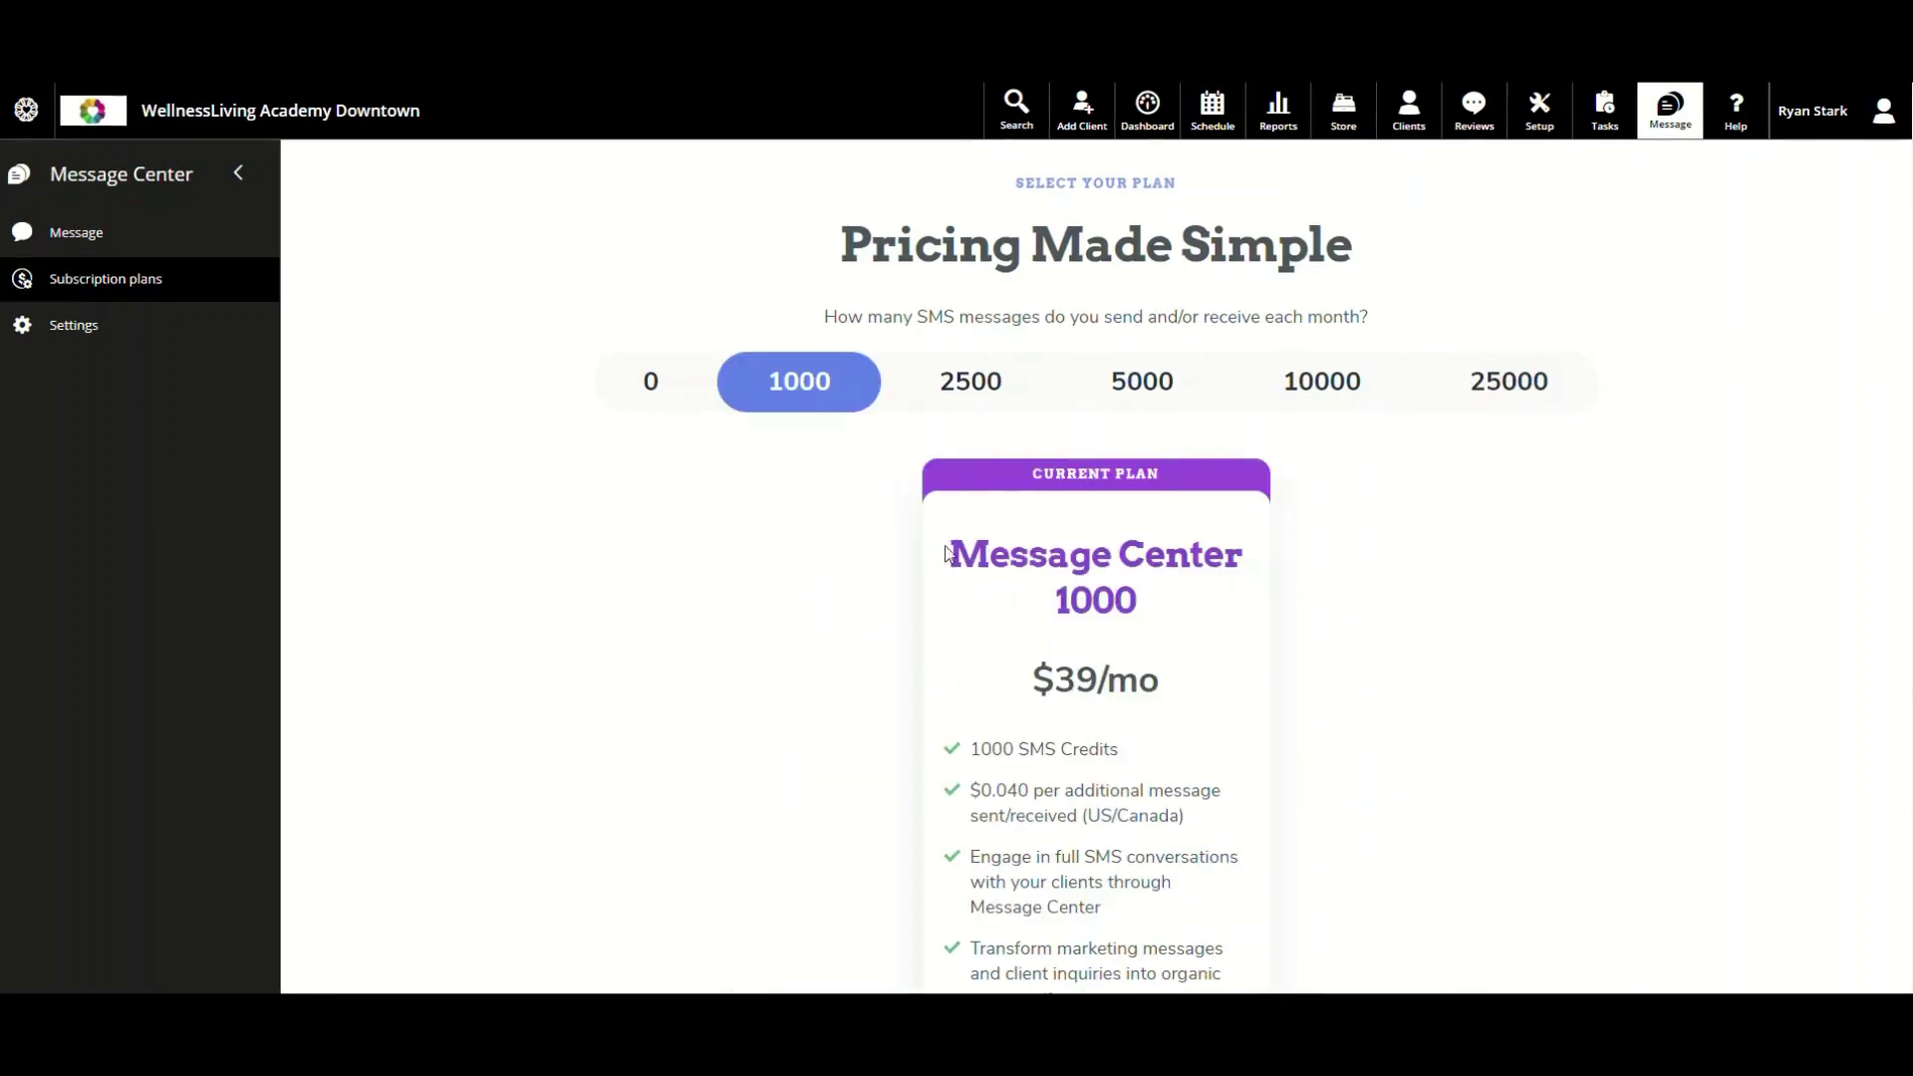
scroll(966, 555, down, 10)
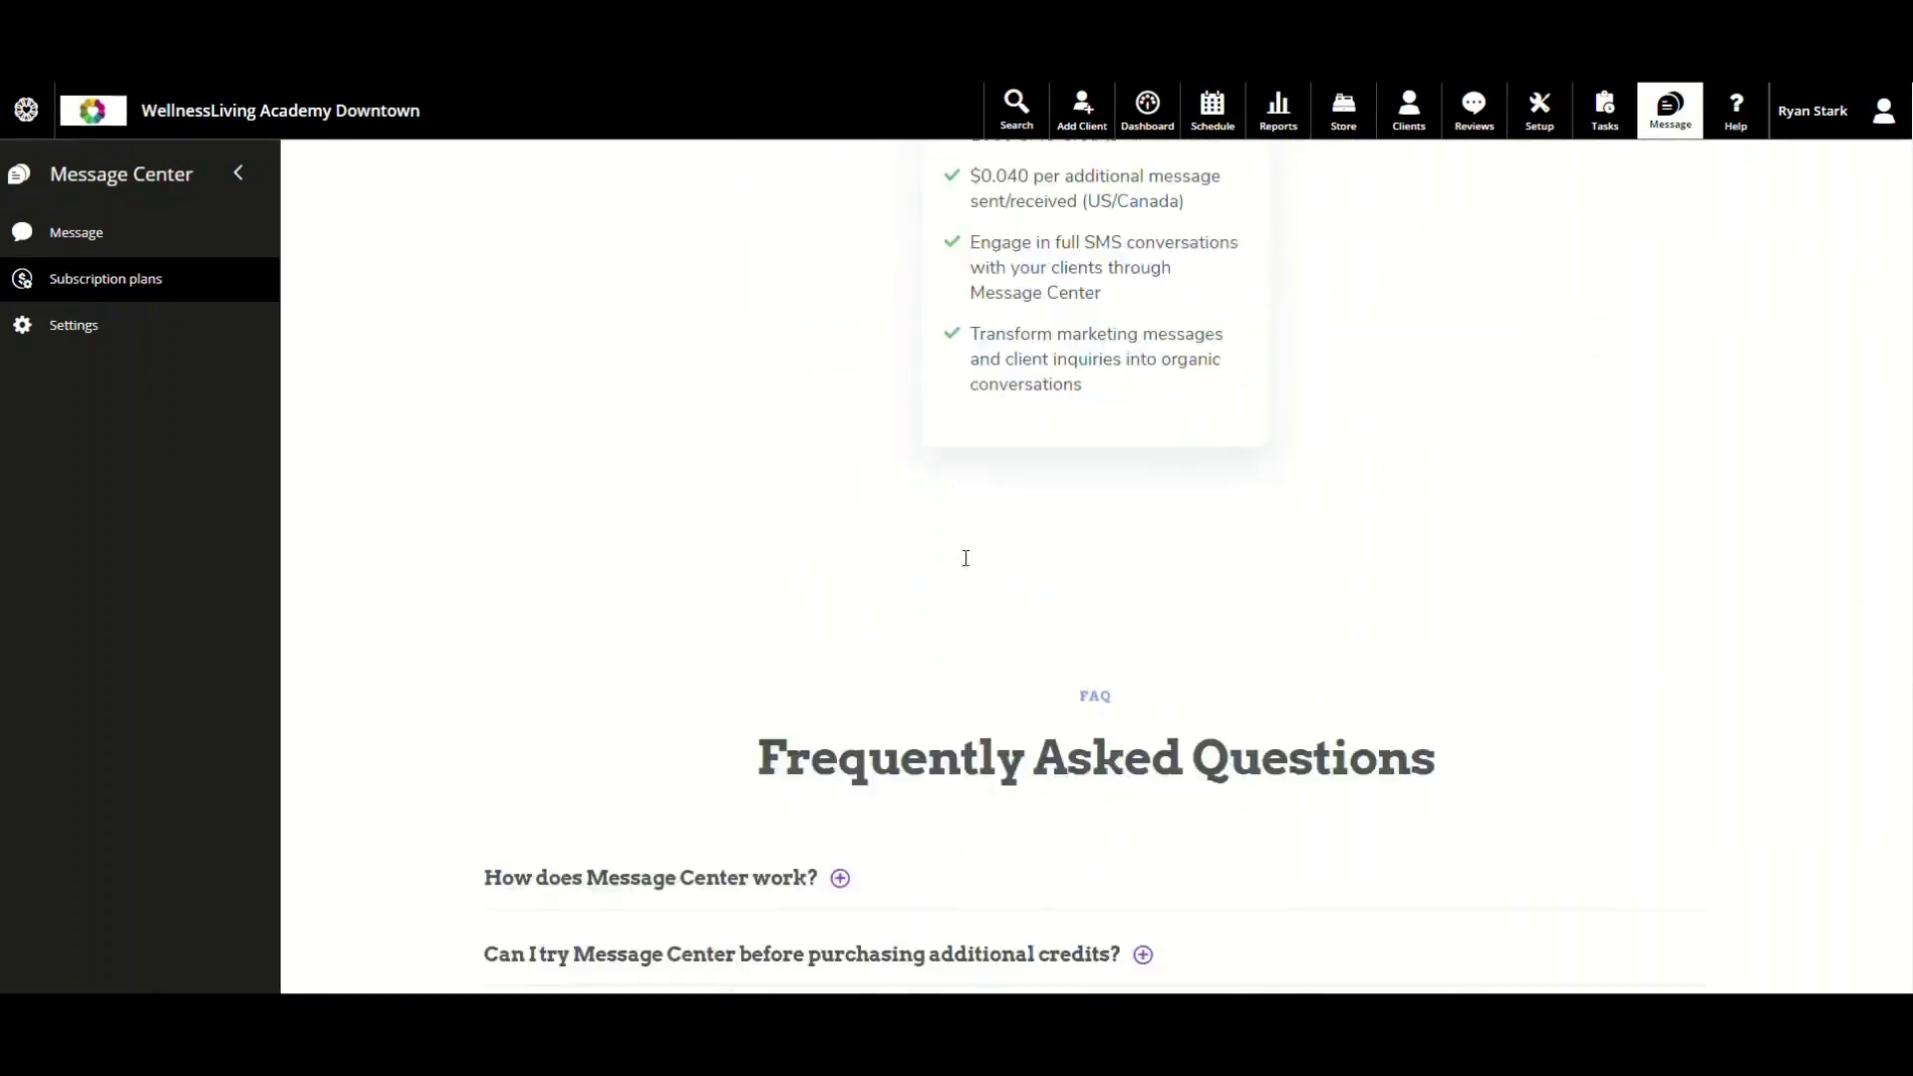
scroll(965, 558, down, 2)
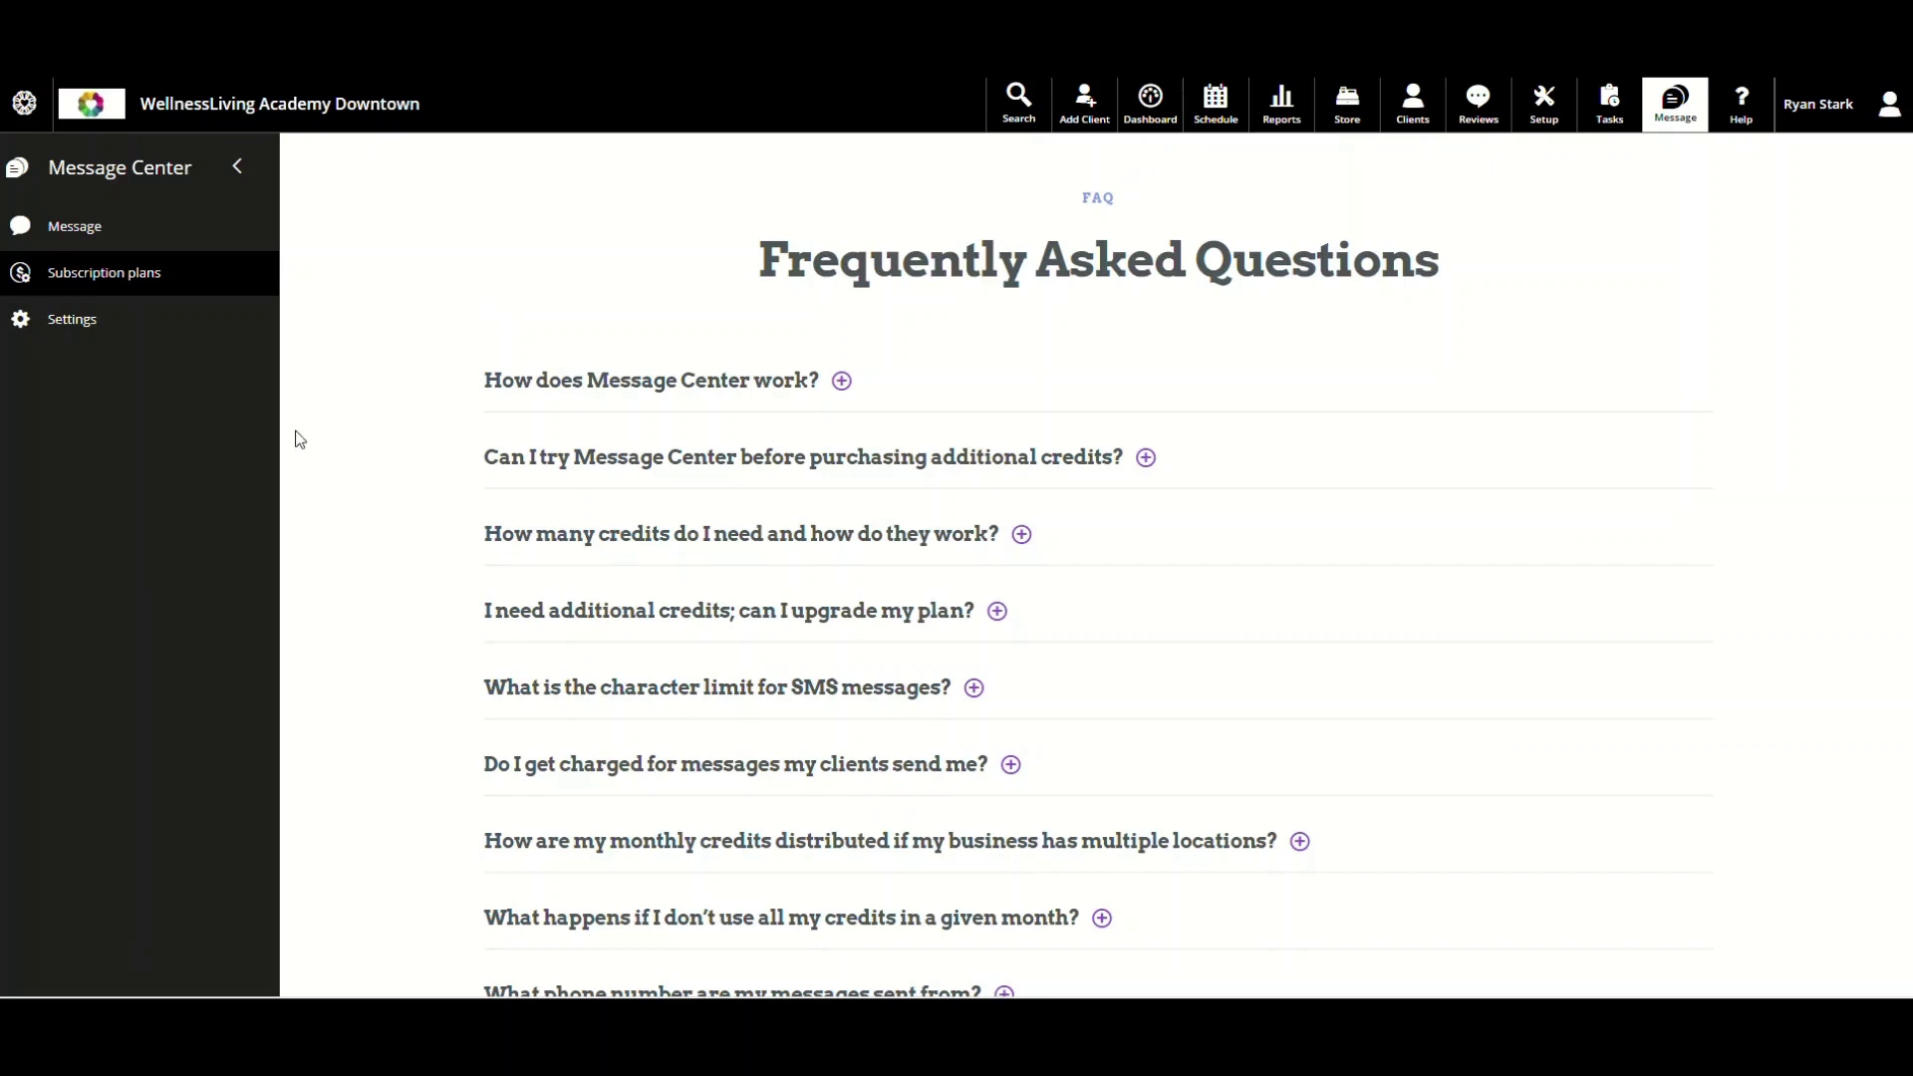
Step: Replace the SMS number with a generated 905 area-code number and save it
click(99, 315)
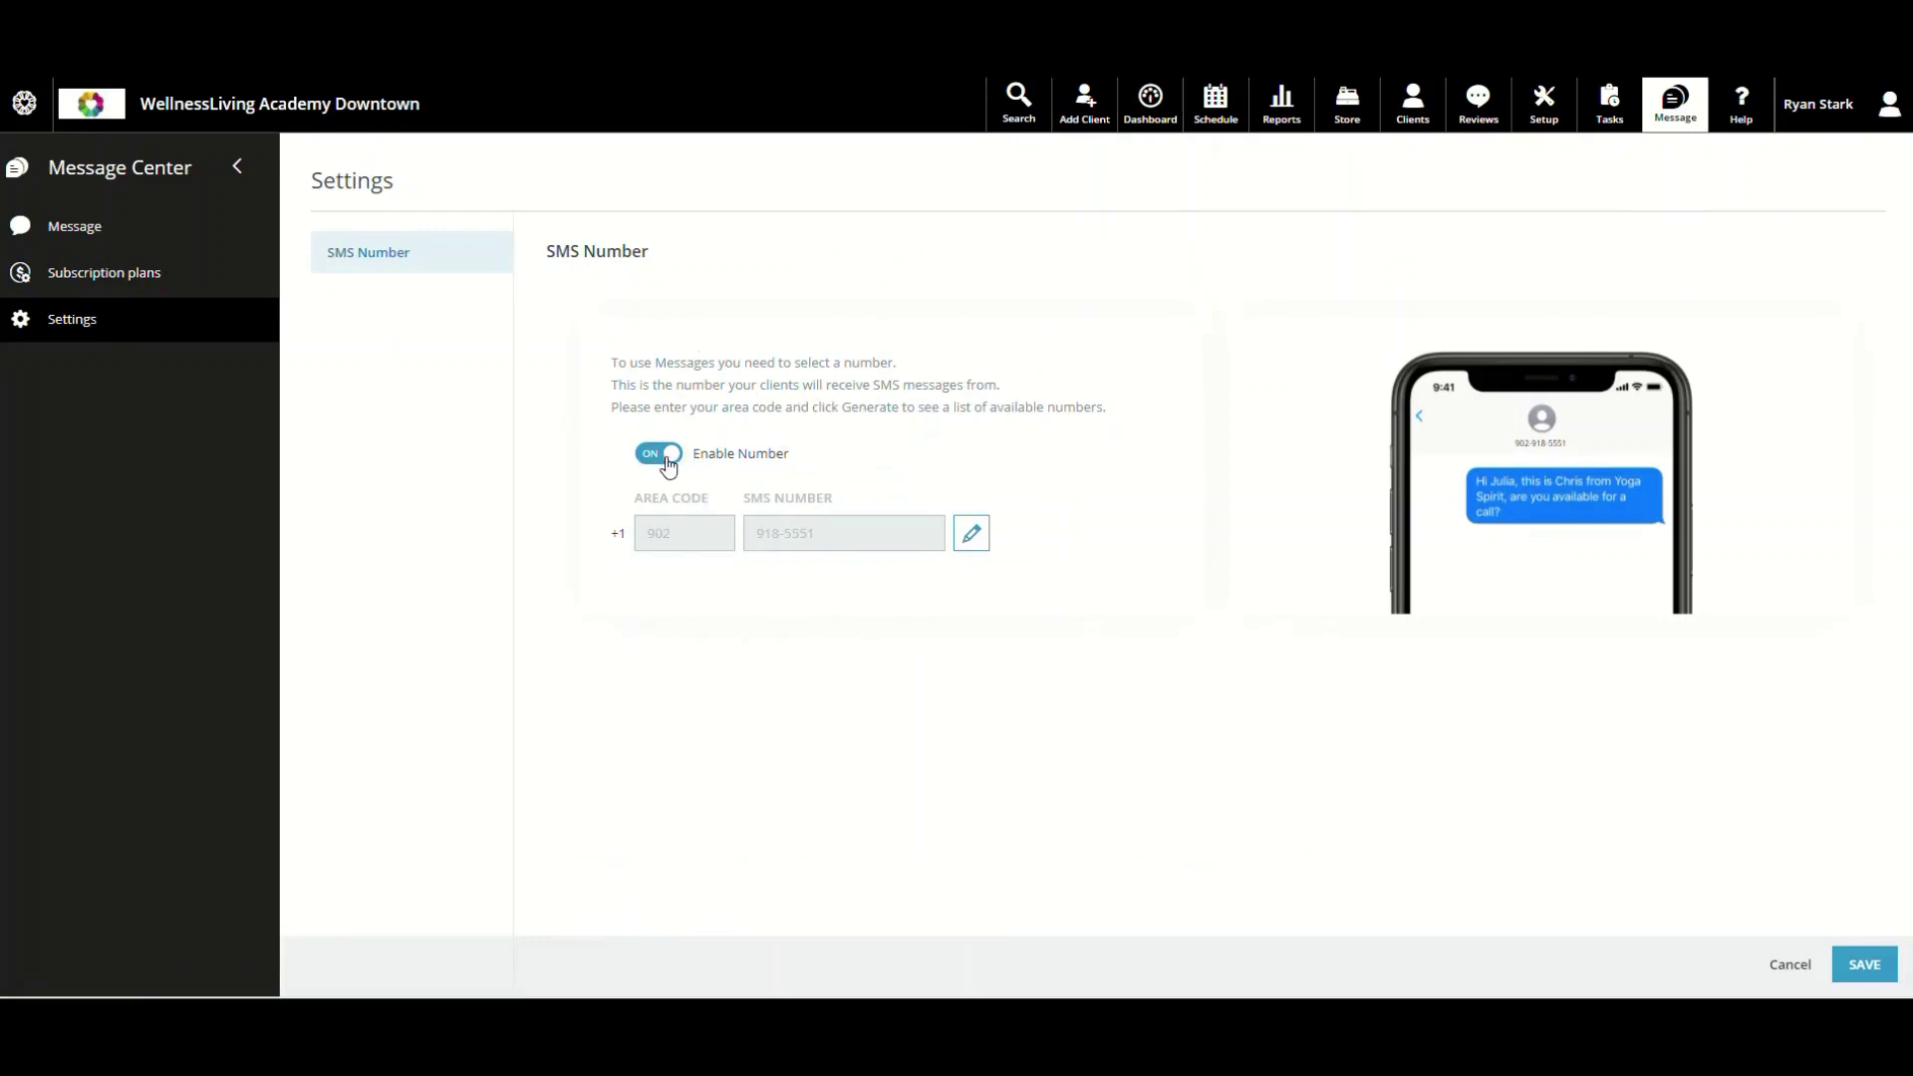
click(974, 538)
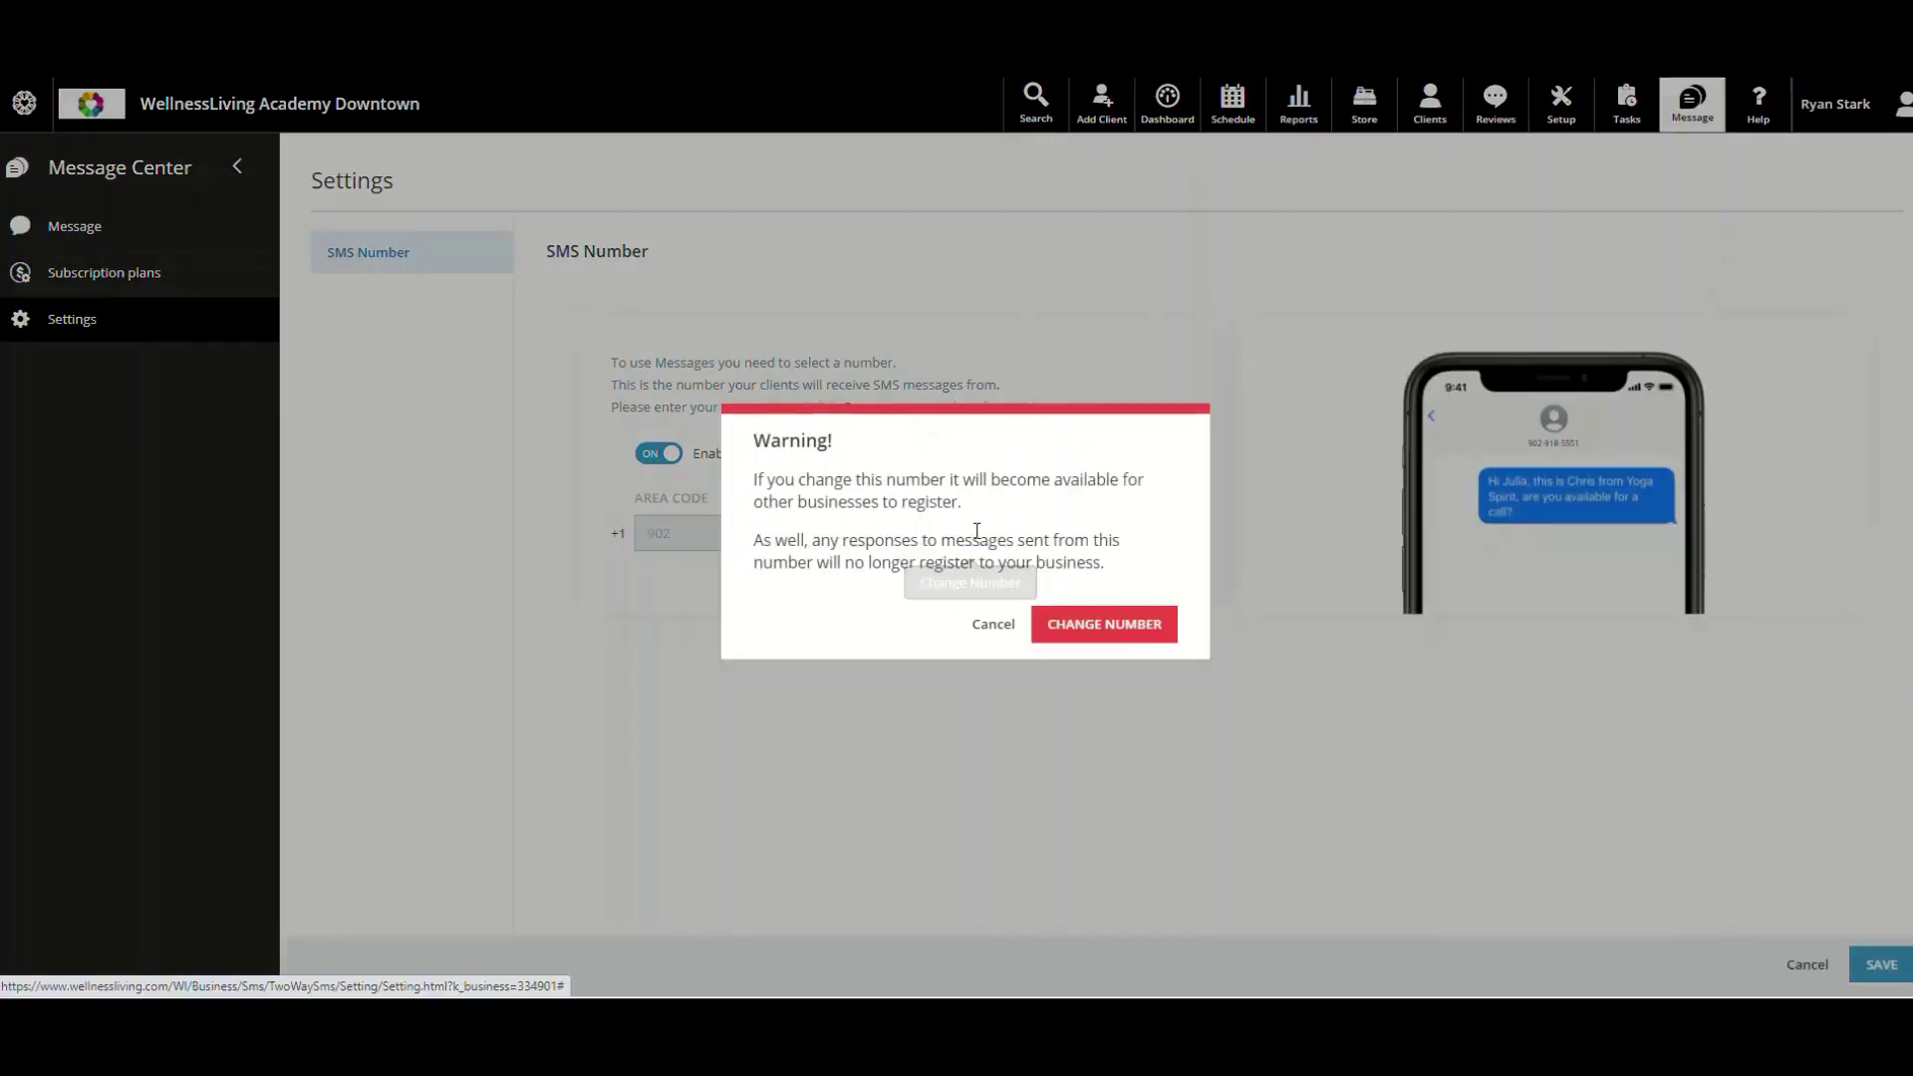
click(1109, 628)
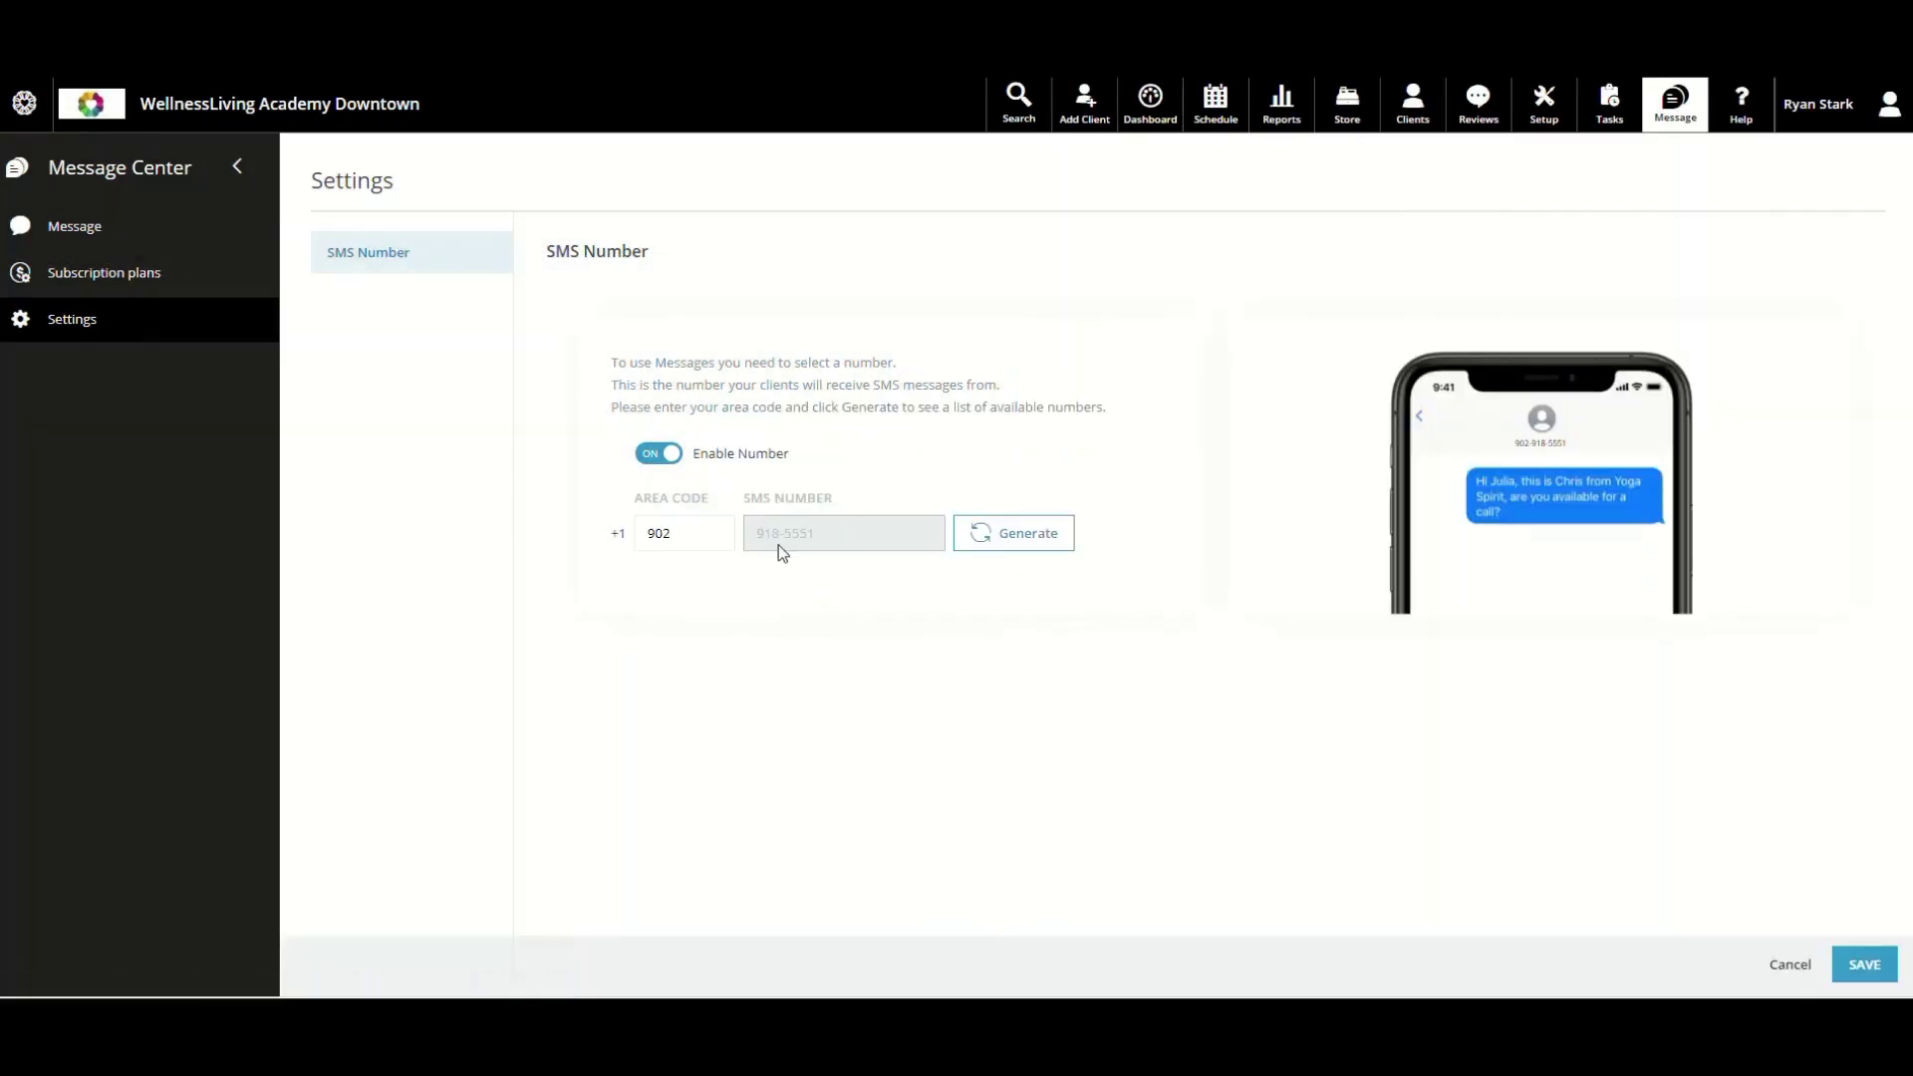
drag(699, 533, 594, 535)
key(BackSpace)
text(905)
click(1006, 545)
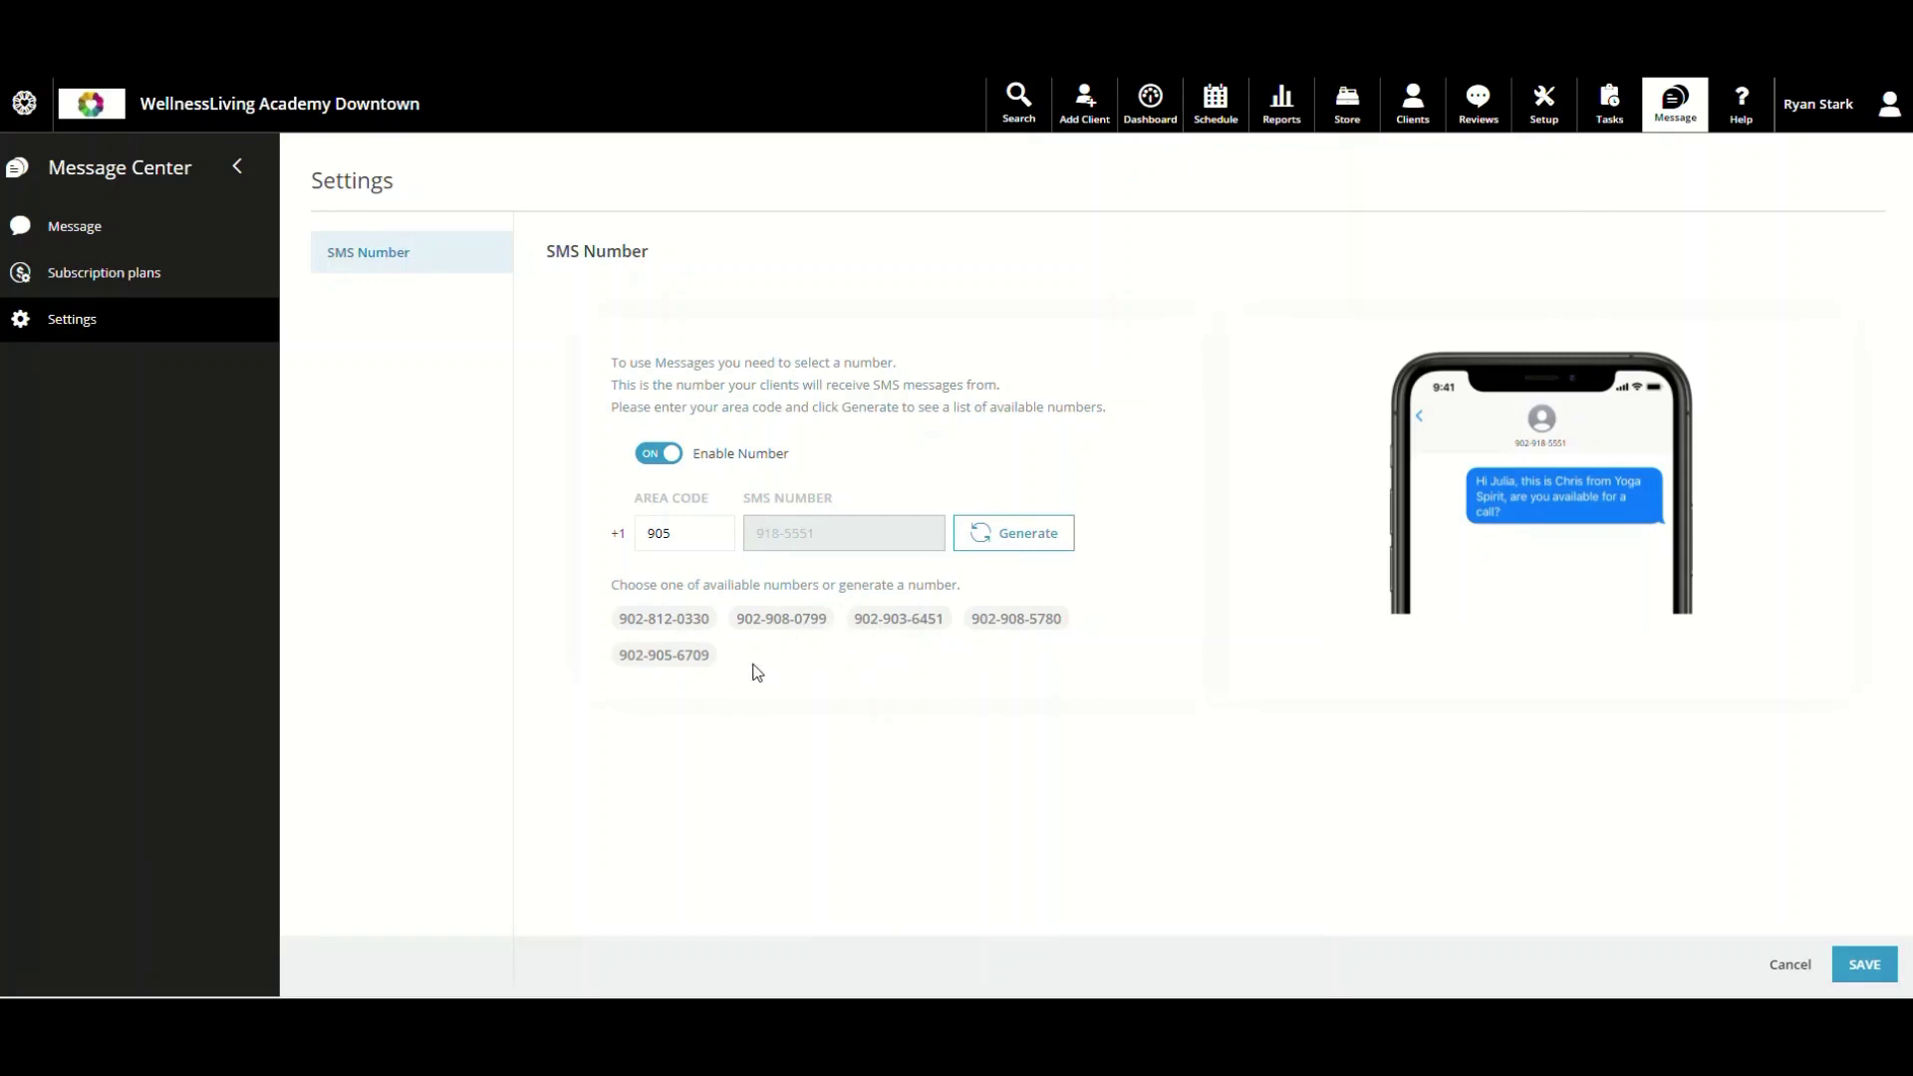
click(693, 662)
click(1864, 965)
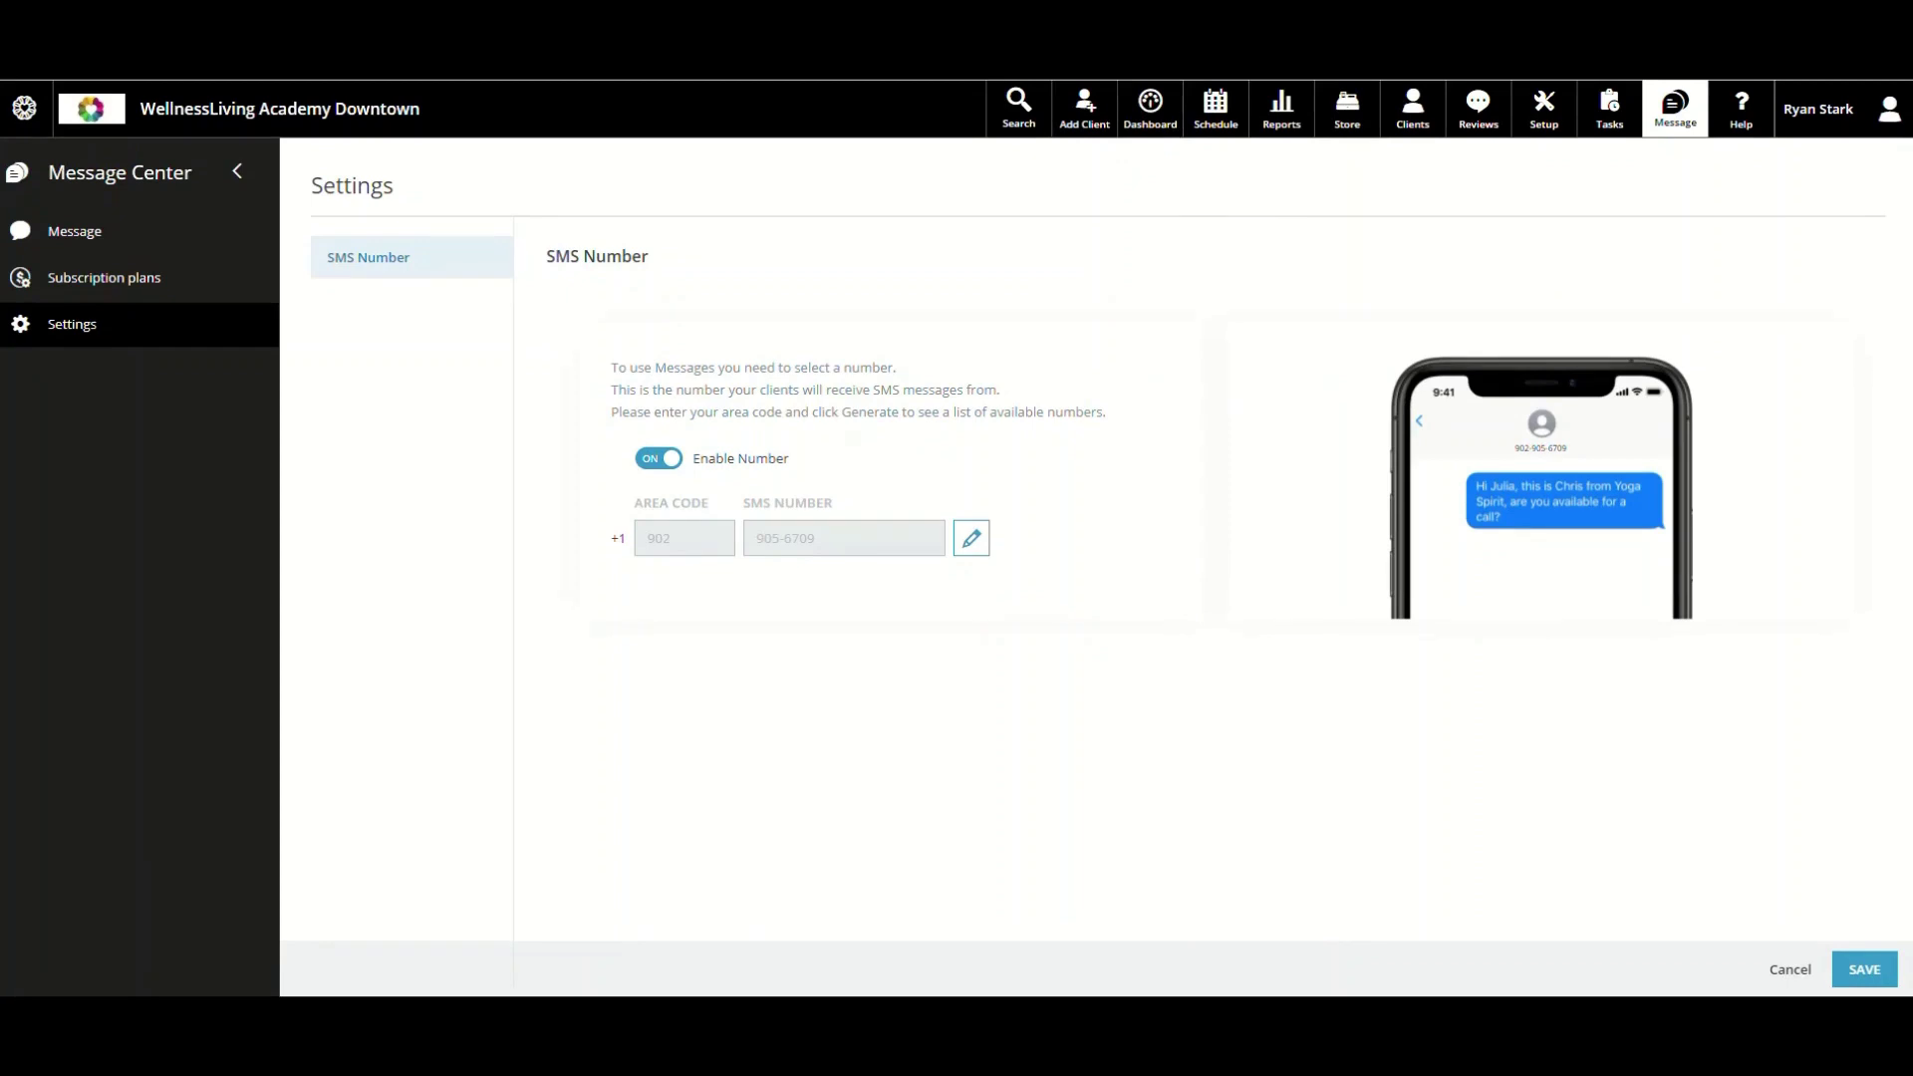
Step: Open the message inbox showing all conversations and start a conversation search
click(134, 237)
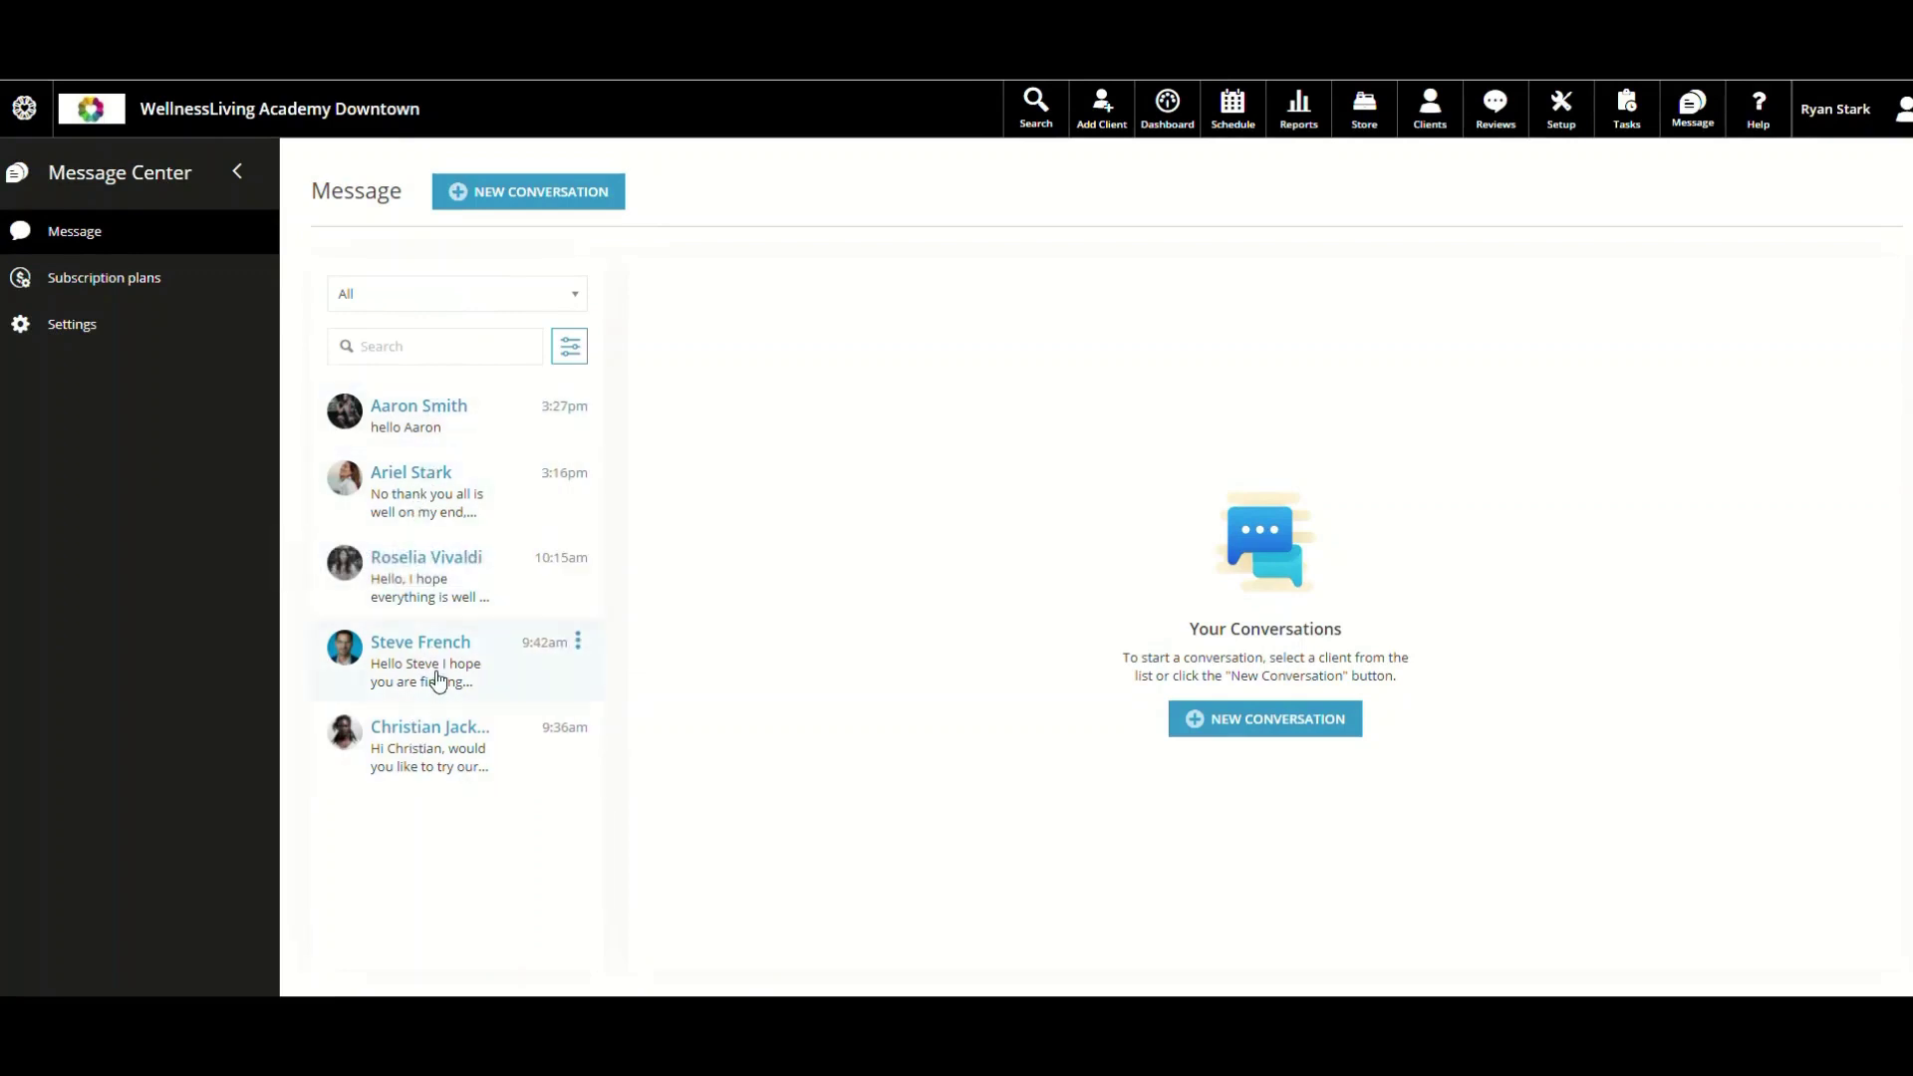
click(544, 297)
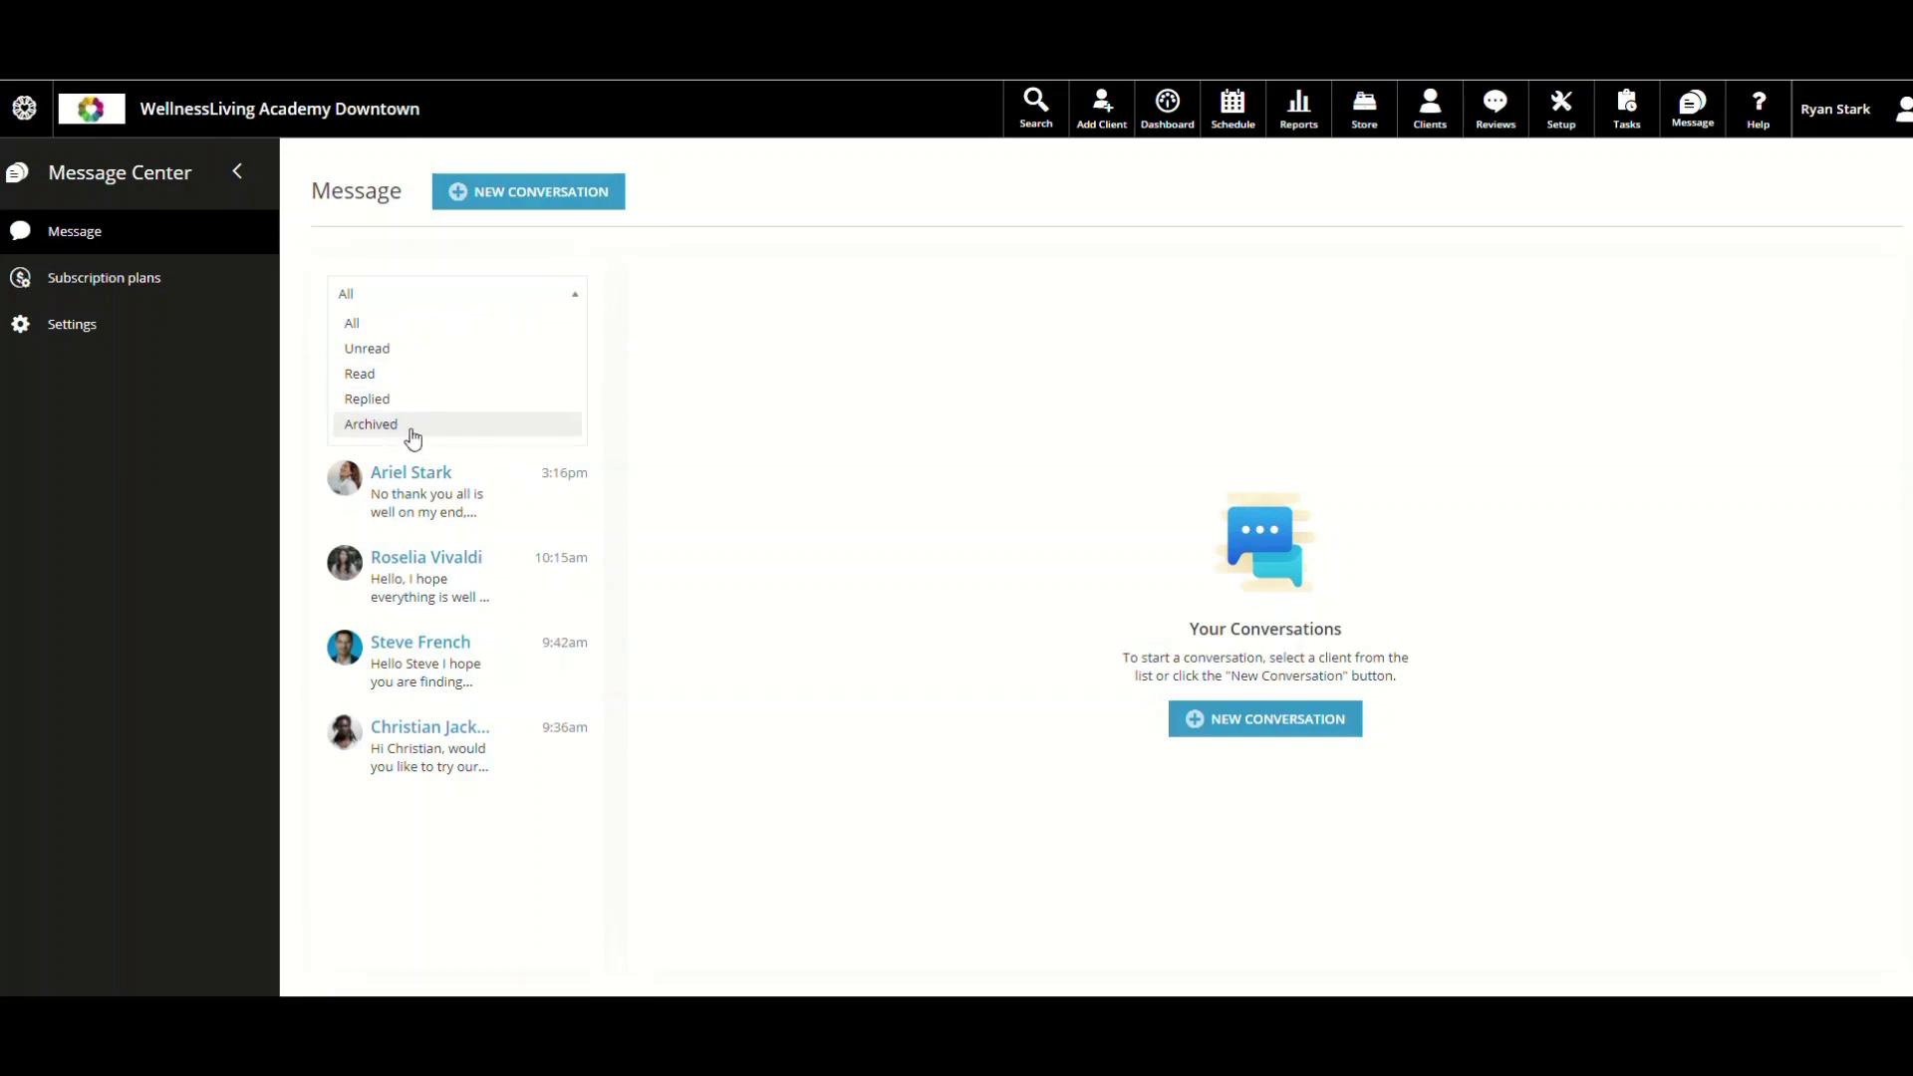
click(608, 347)
click(506, 357)
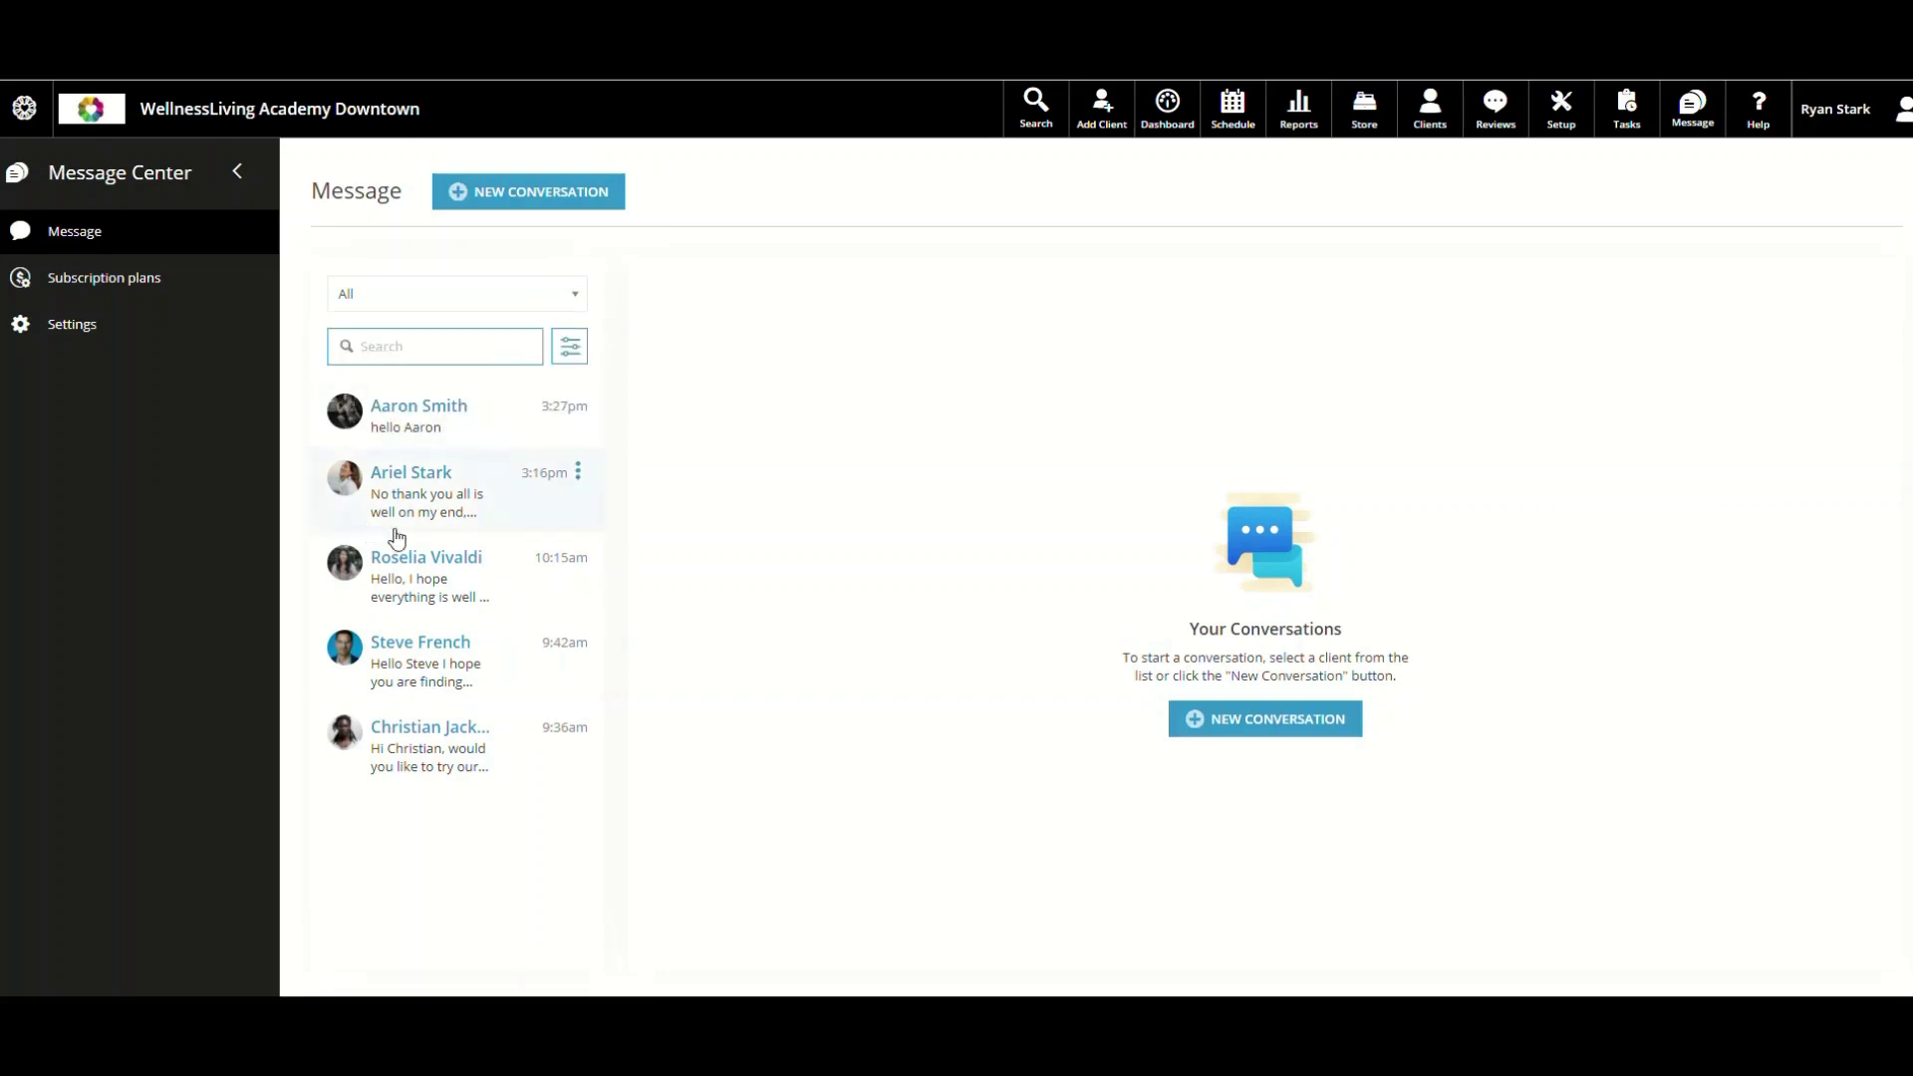
Step: Check the Date, Client Home Location and Client Types filters, then open an existing client's thread
click(570, 348)
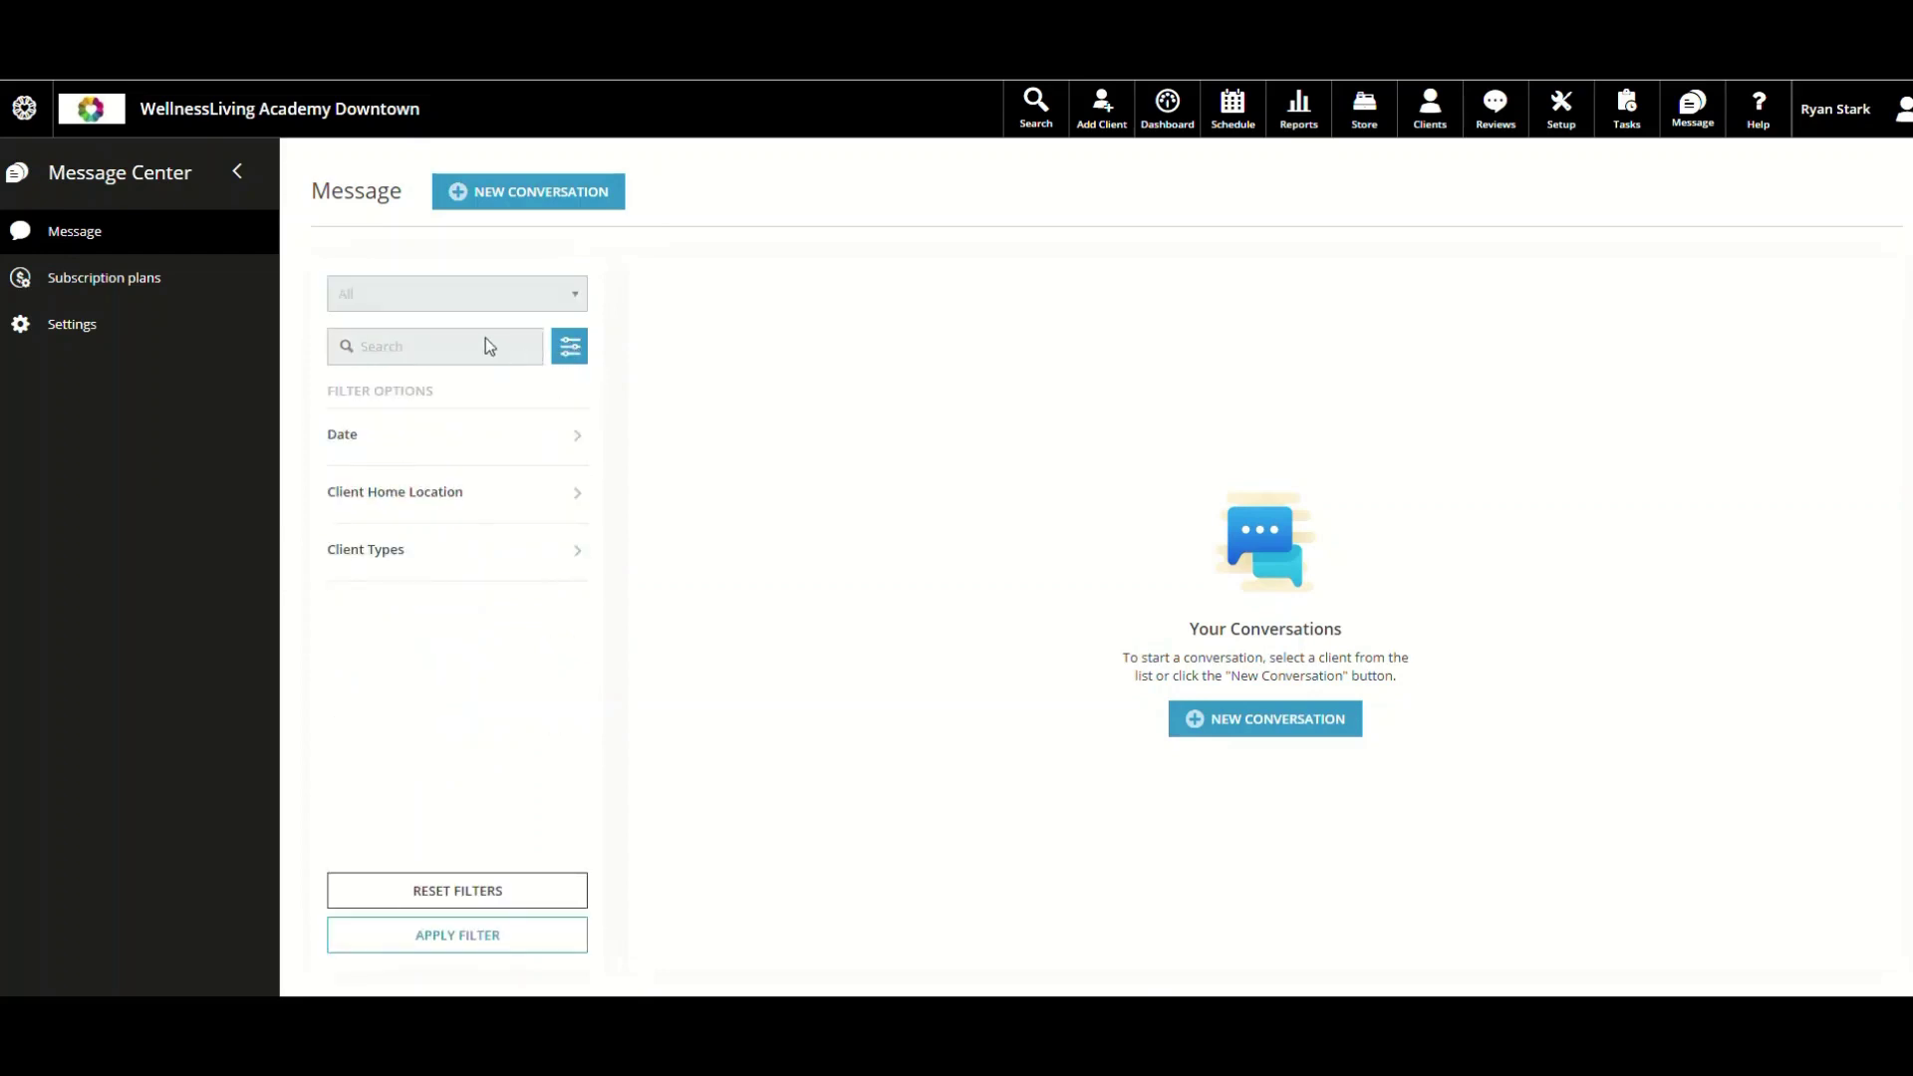
click(580, 441)
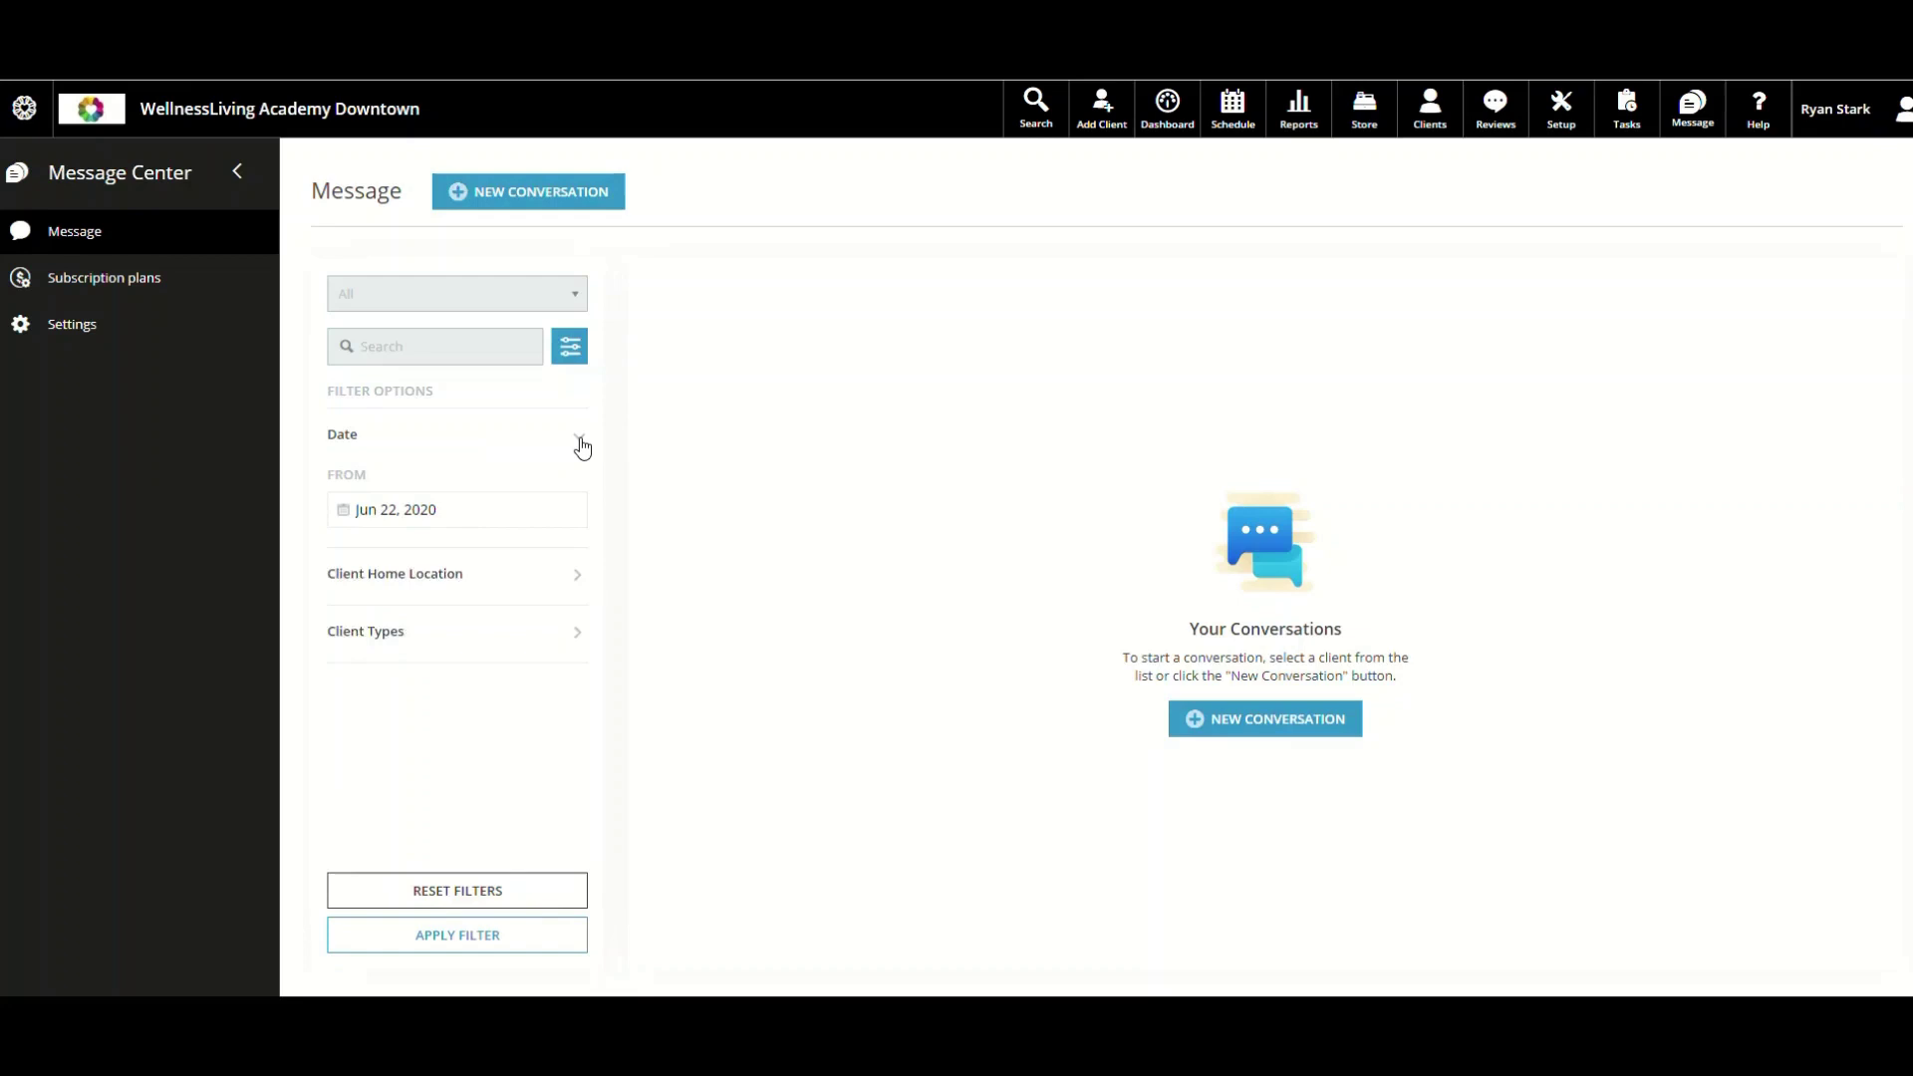
click(580, 441)
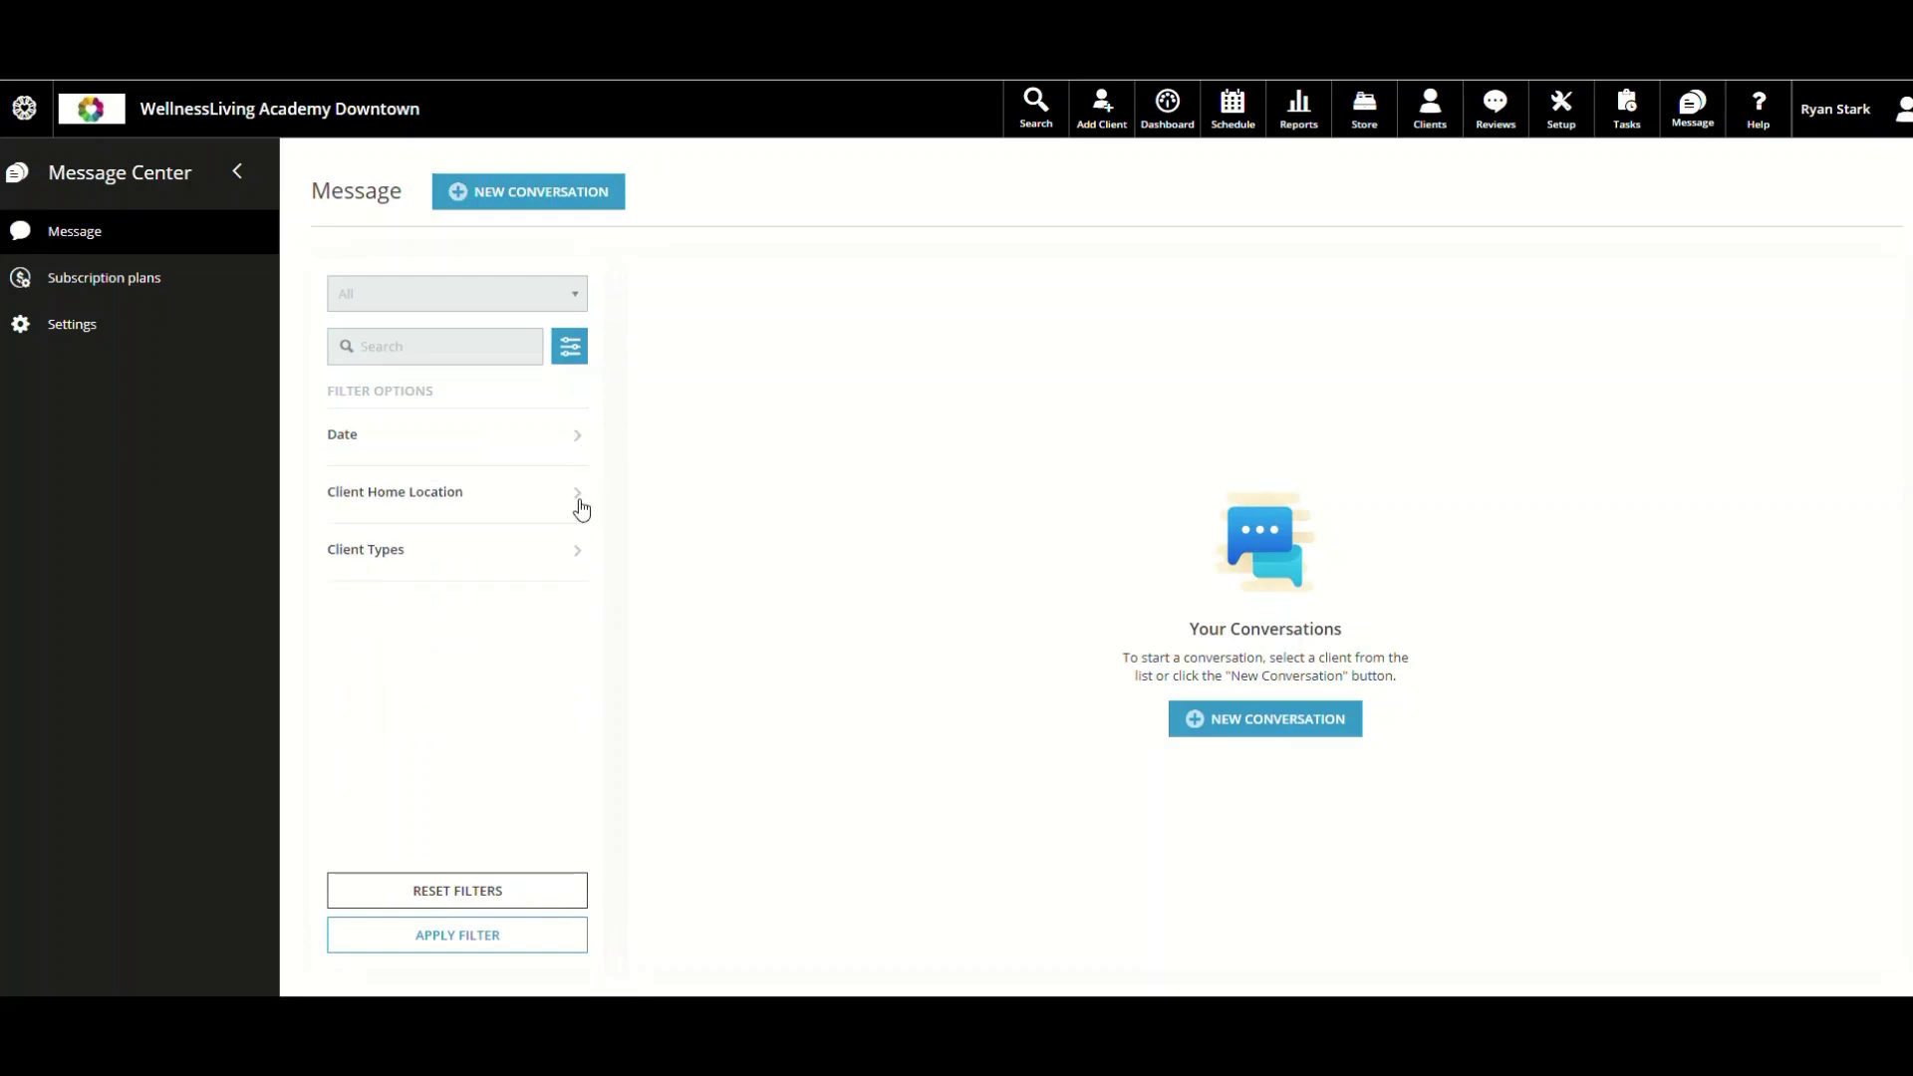
click(579, 498)
click(579, 501)
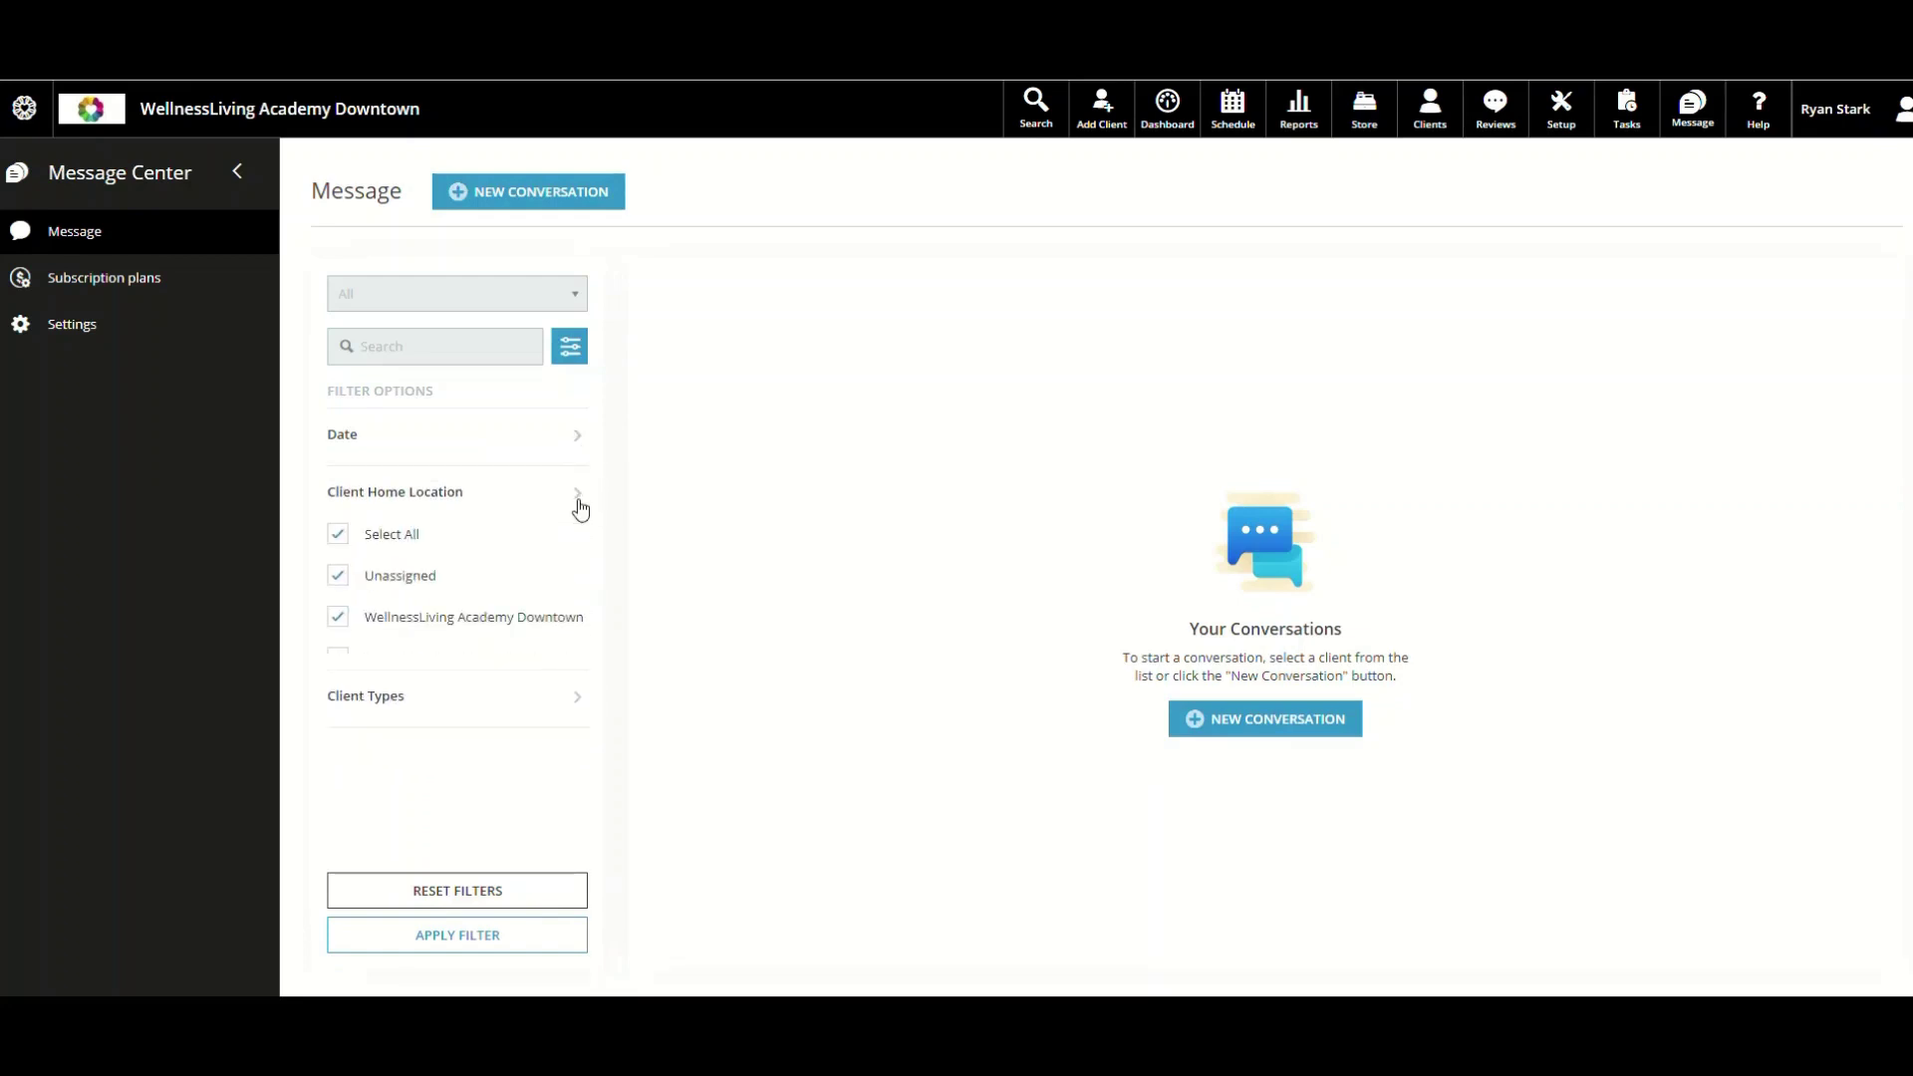
click(577, 556)
scroll(429, 649, down, 1)
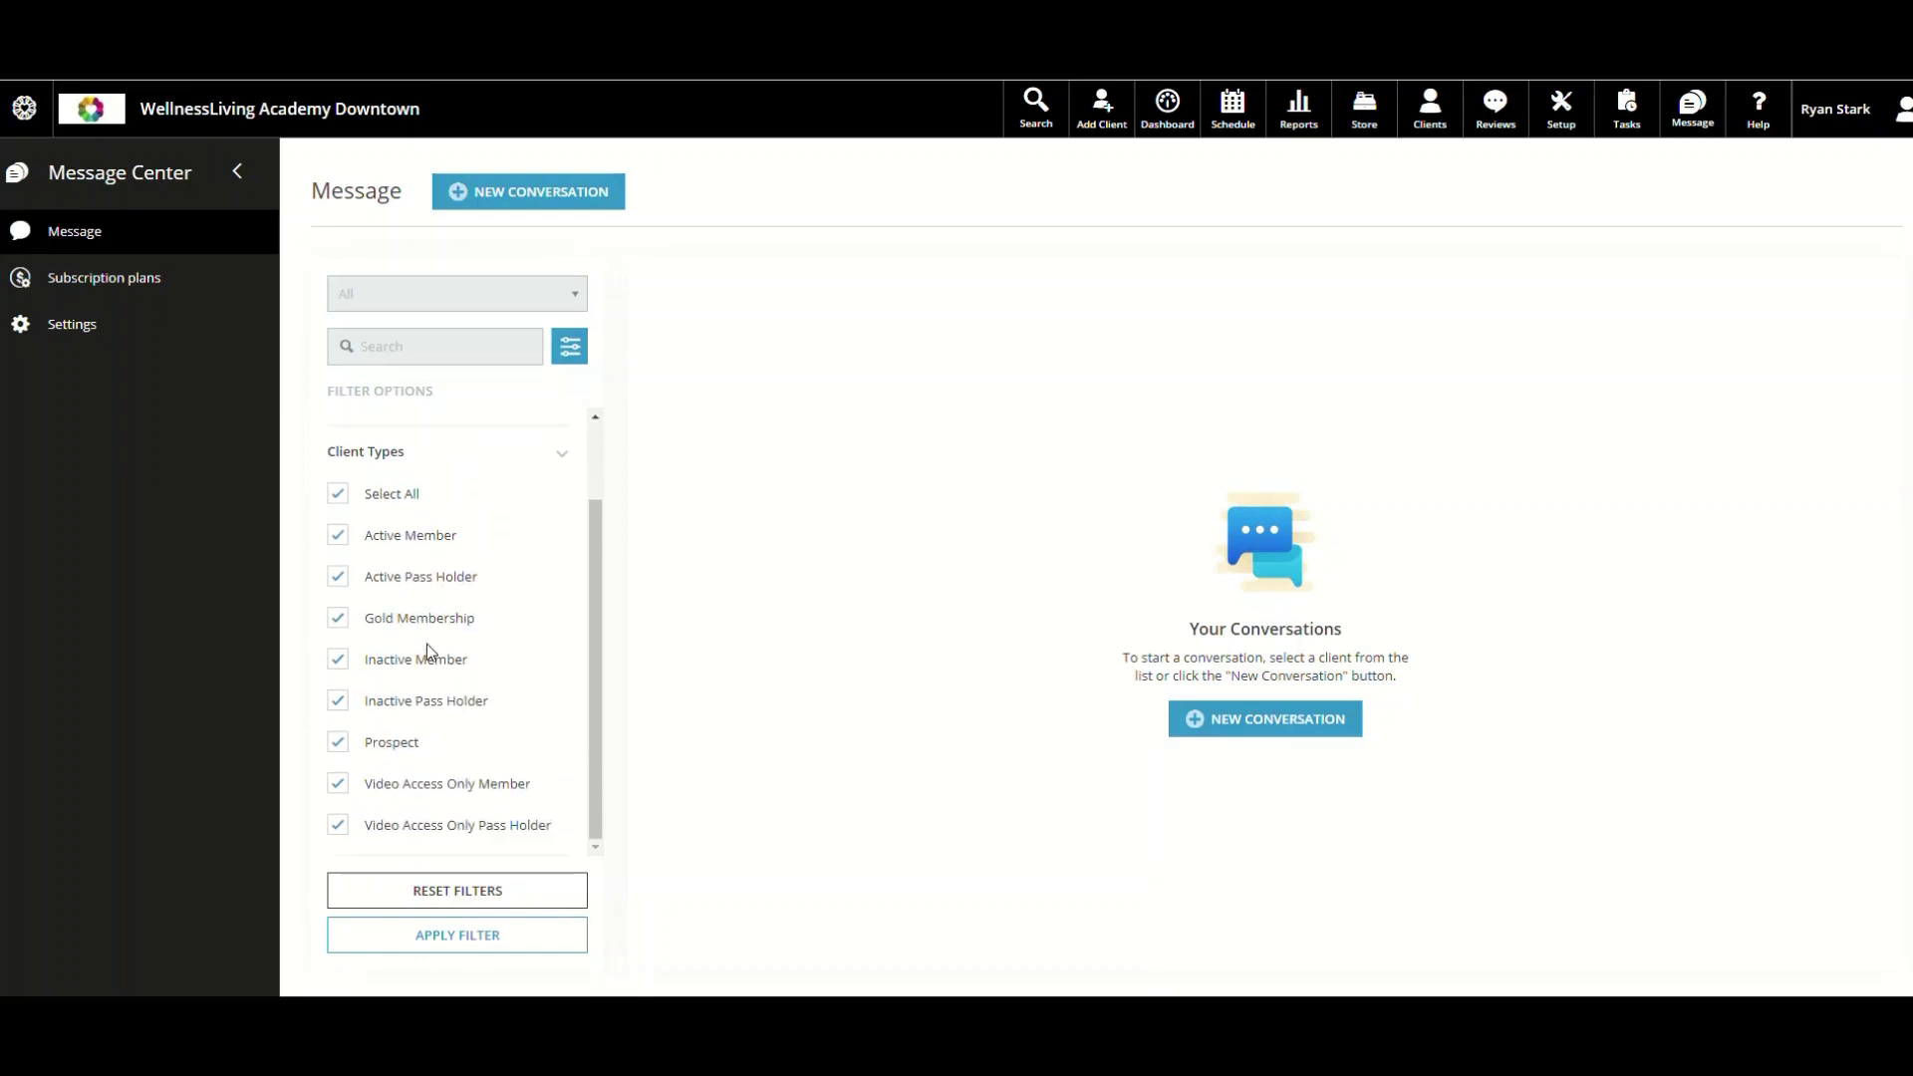
scroll(426, 647, up, 1)
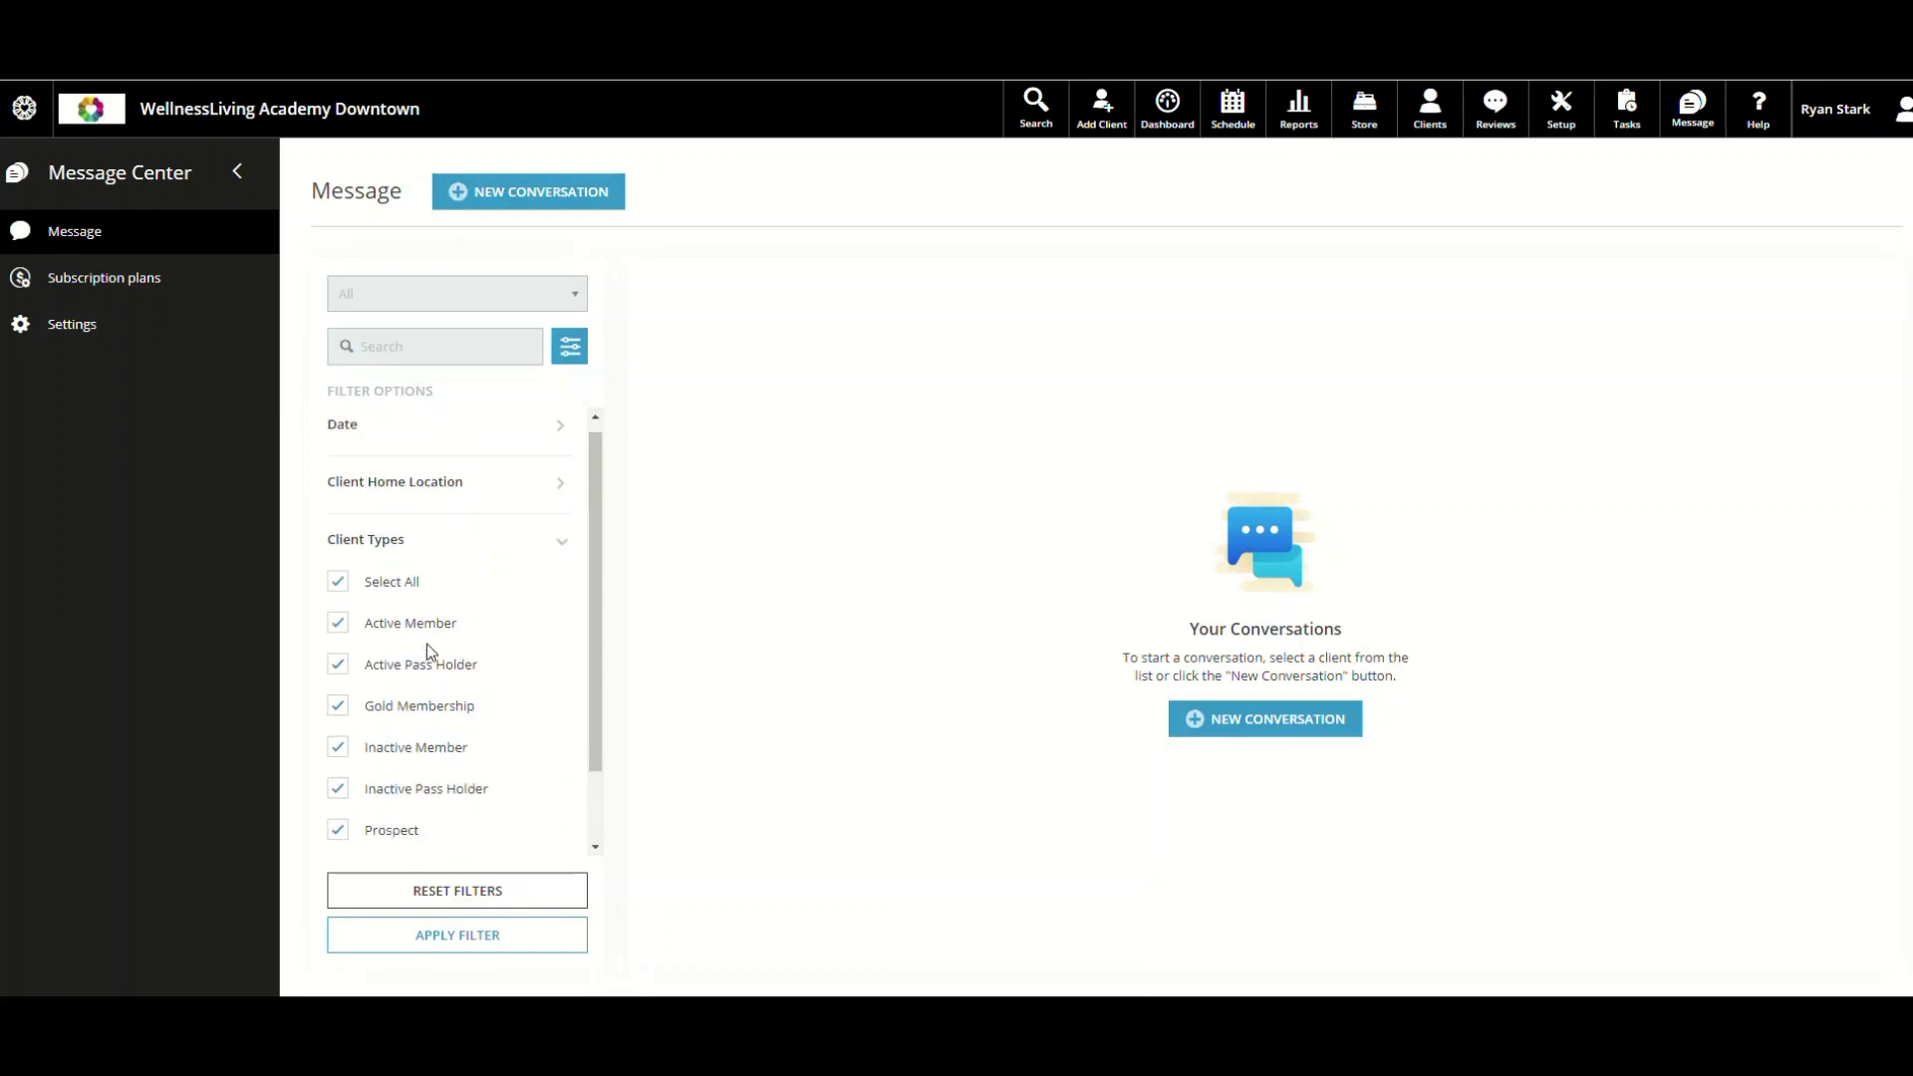
click(572, 561)
click(569, 346)
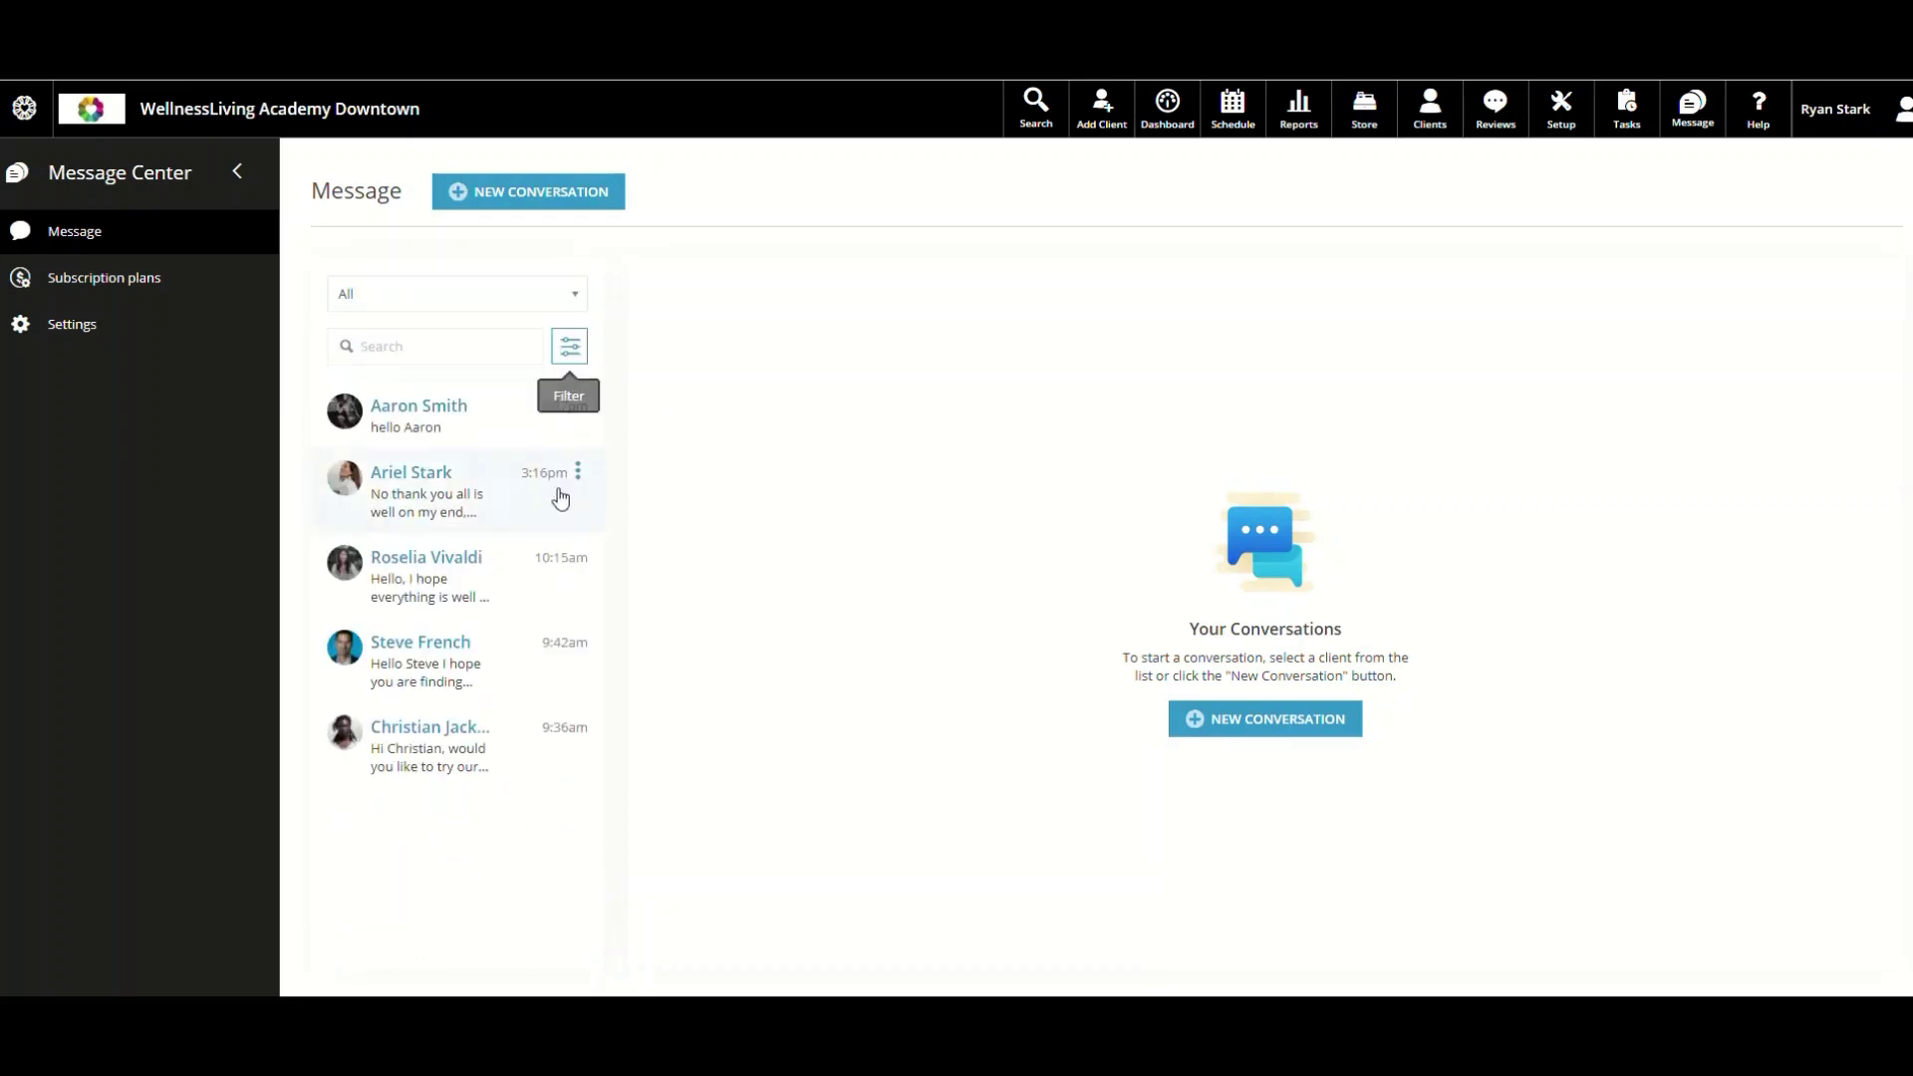
click(449, 500)
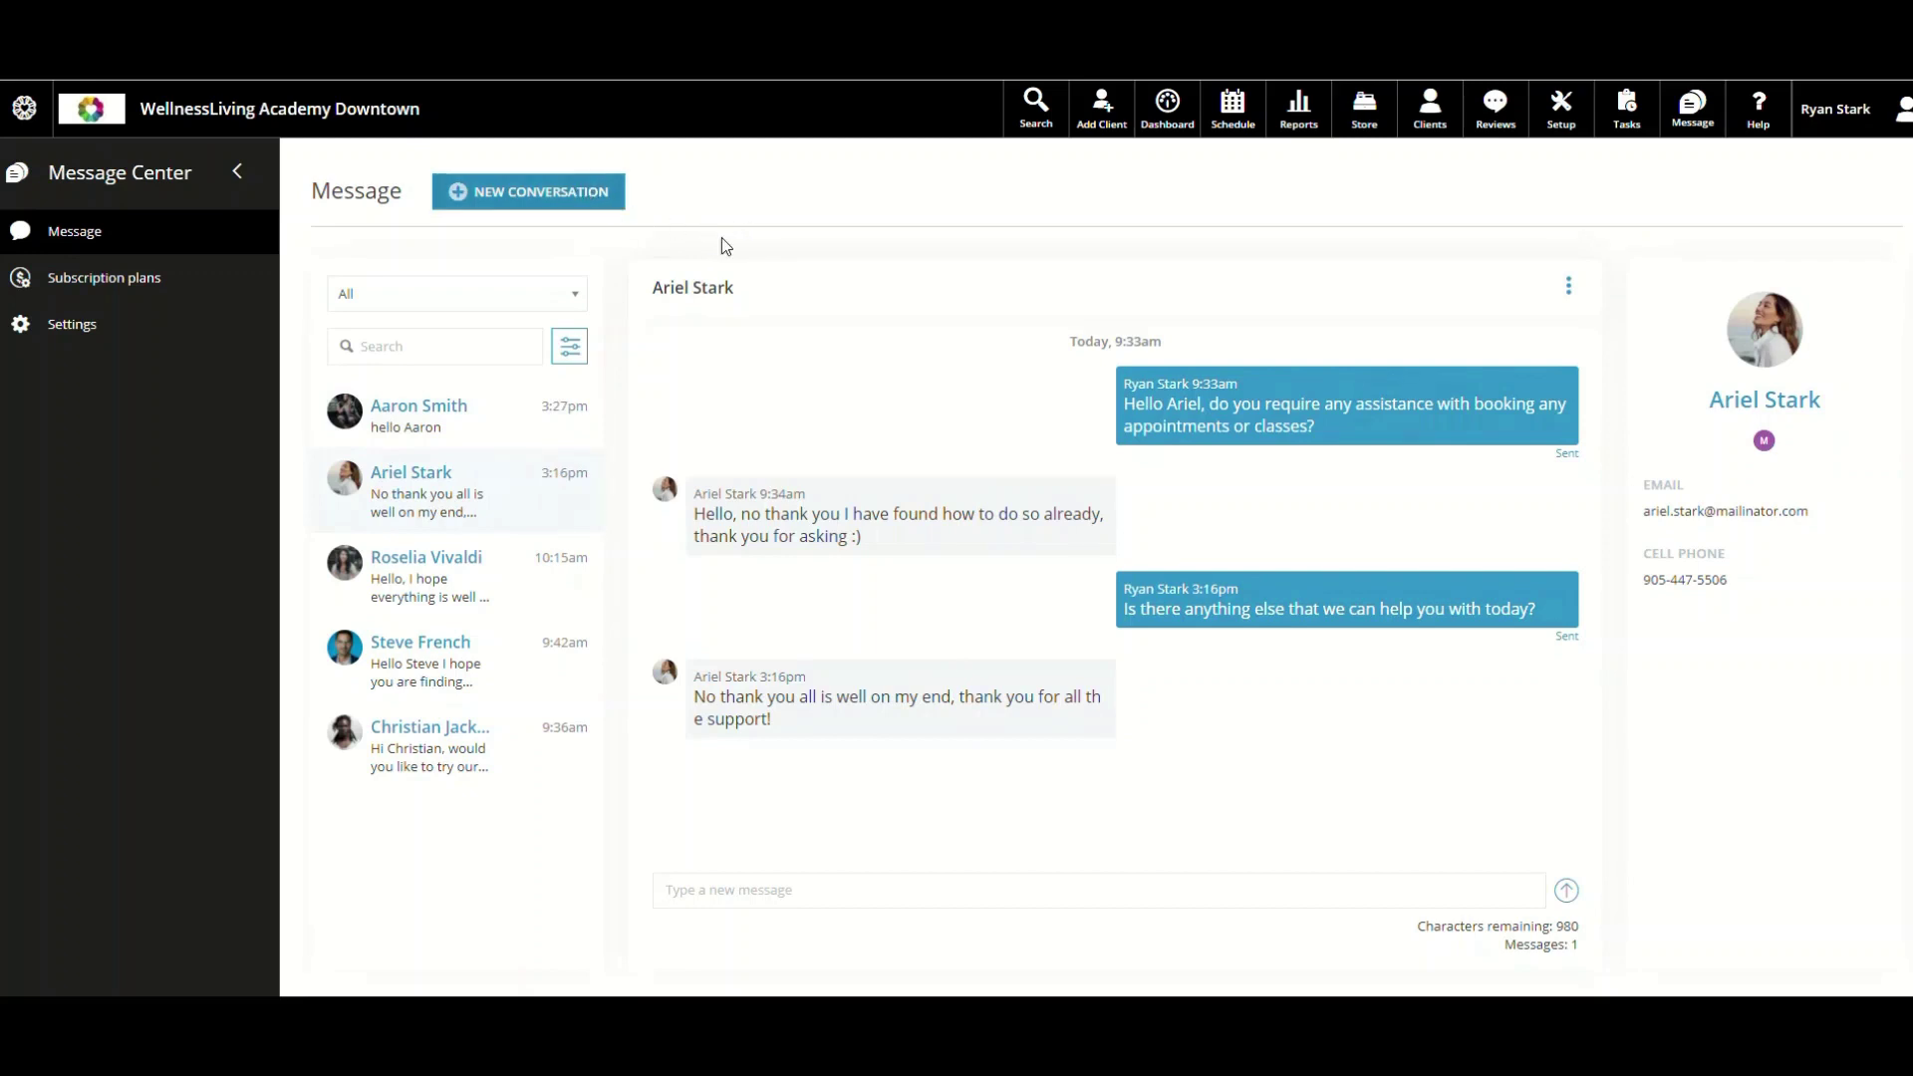
Step: Text the new client 'Hello how are you today?', then draft a repeated 'Can we do anything else for you?' follow-up
click(533, 196)
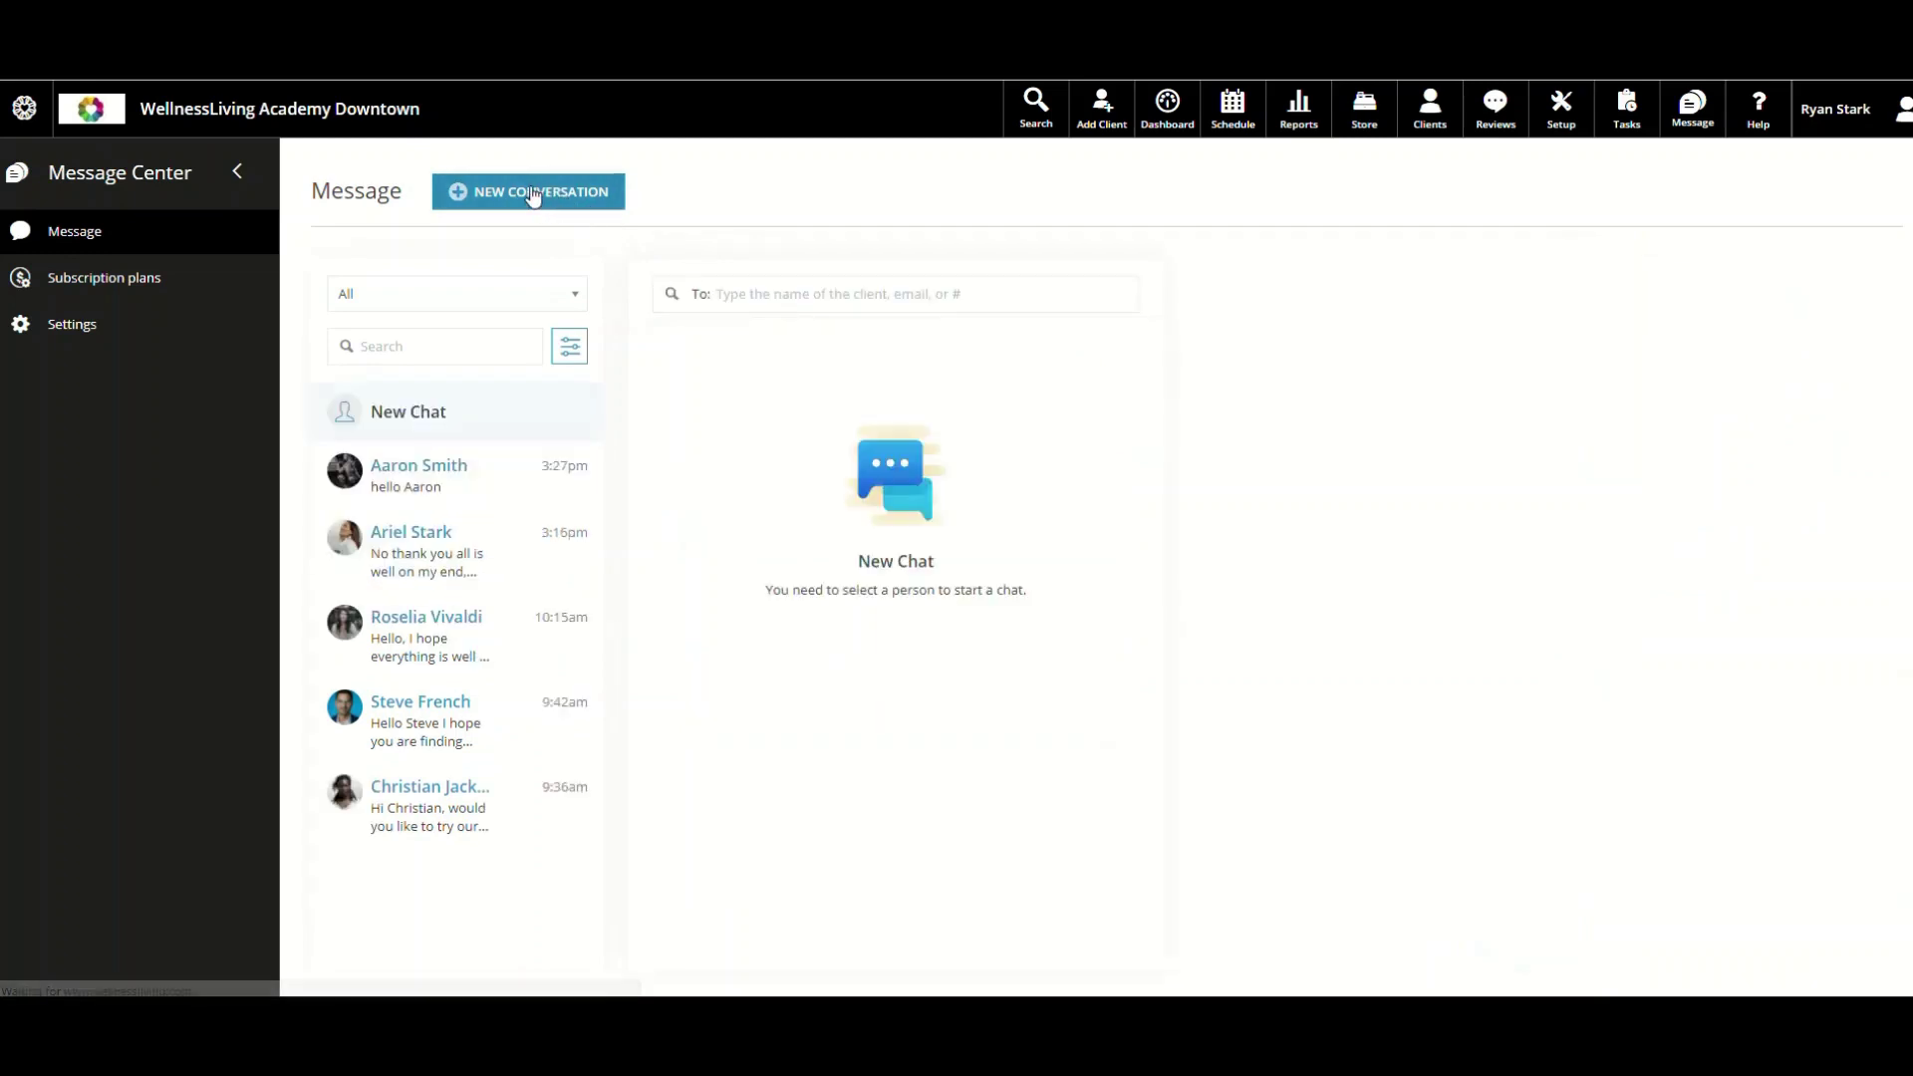
click(850, 296)
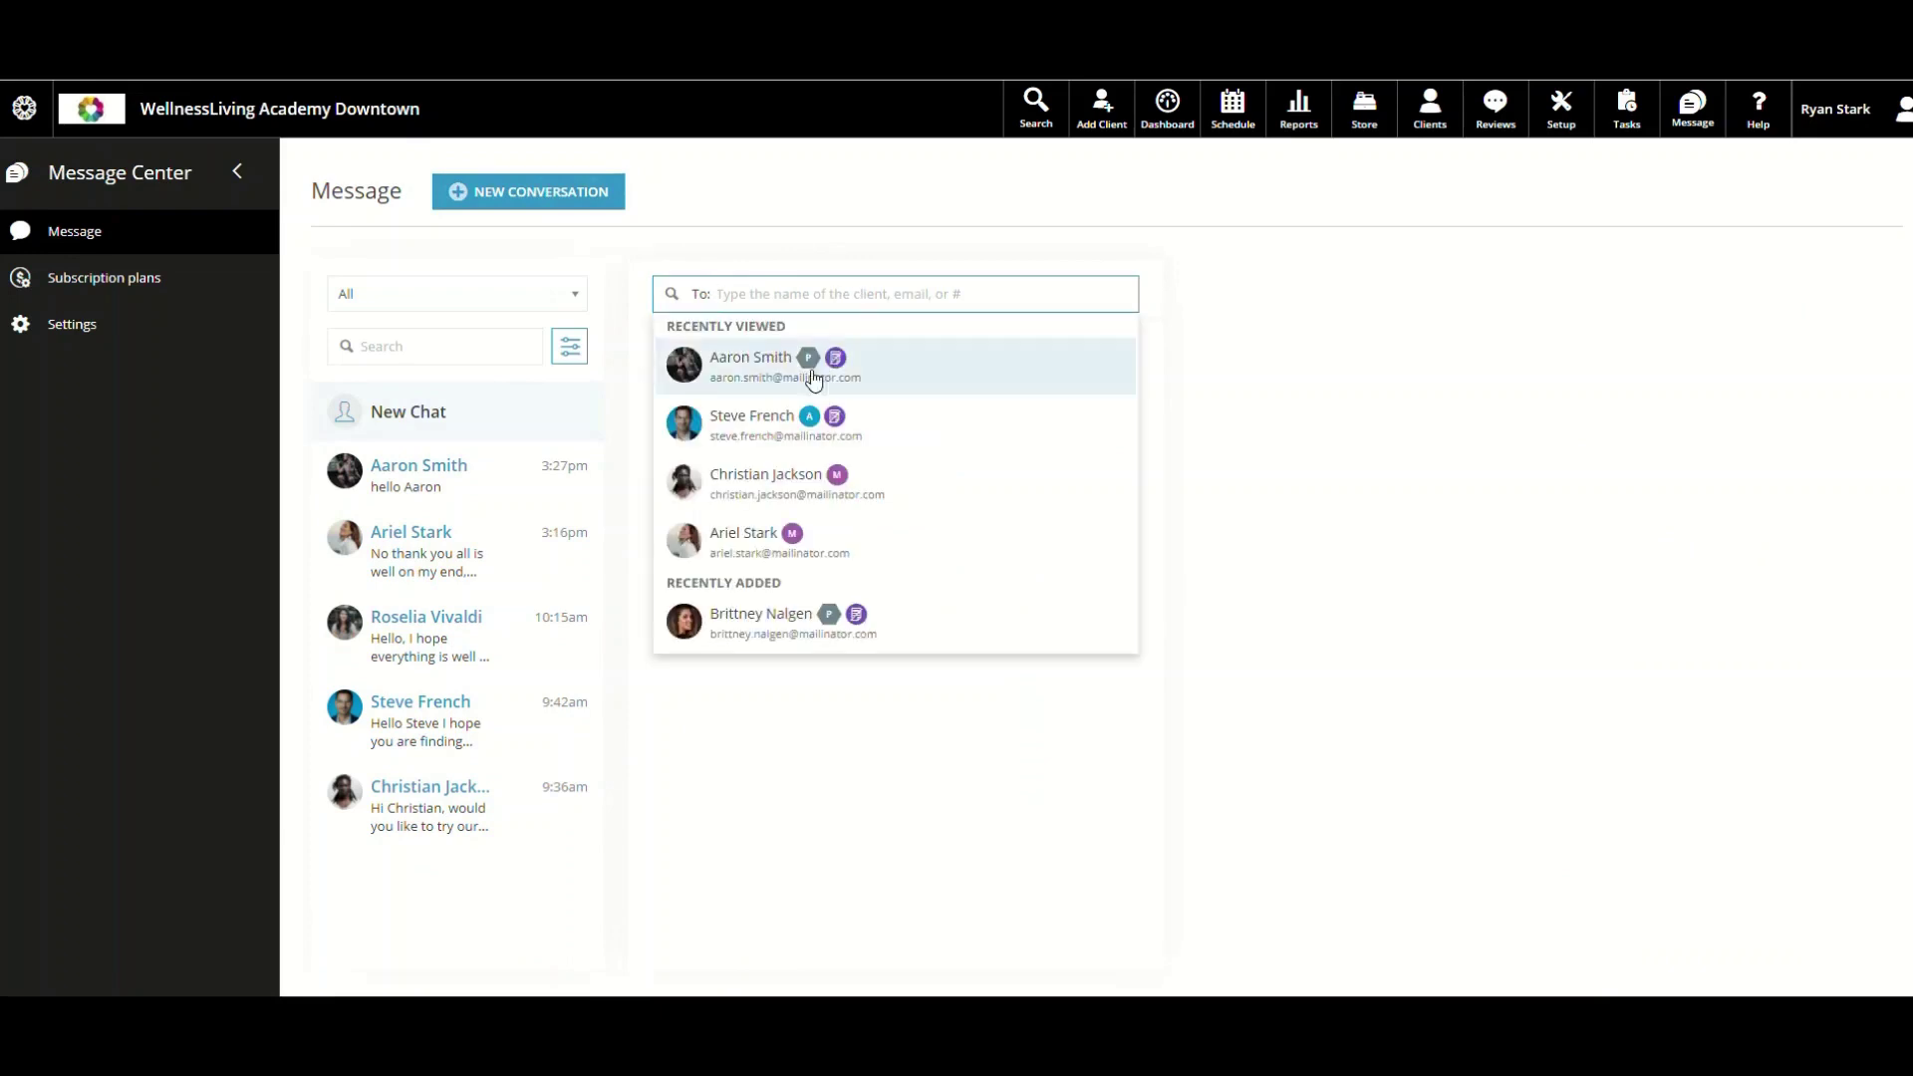
click(737, 625)
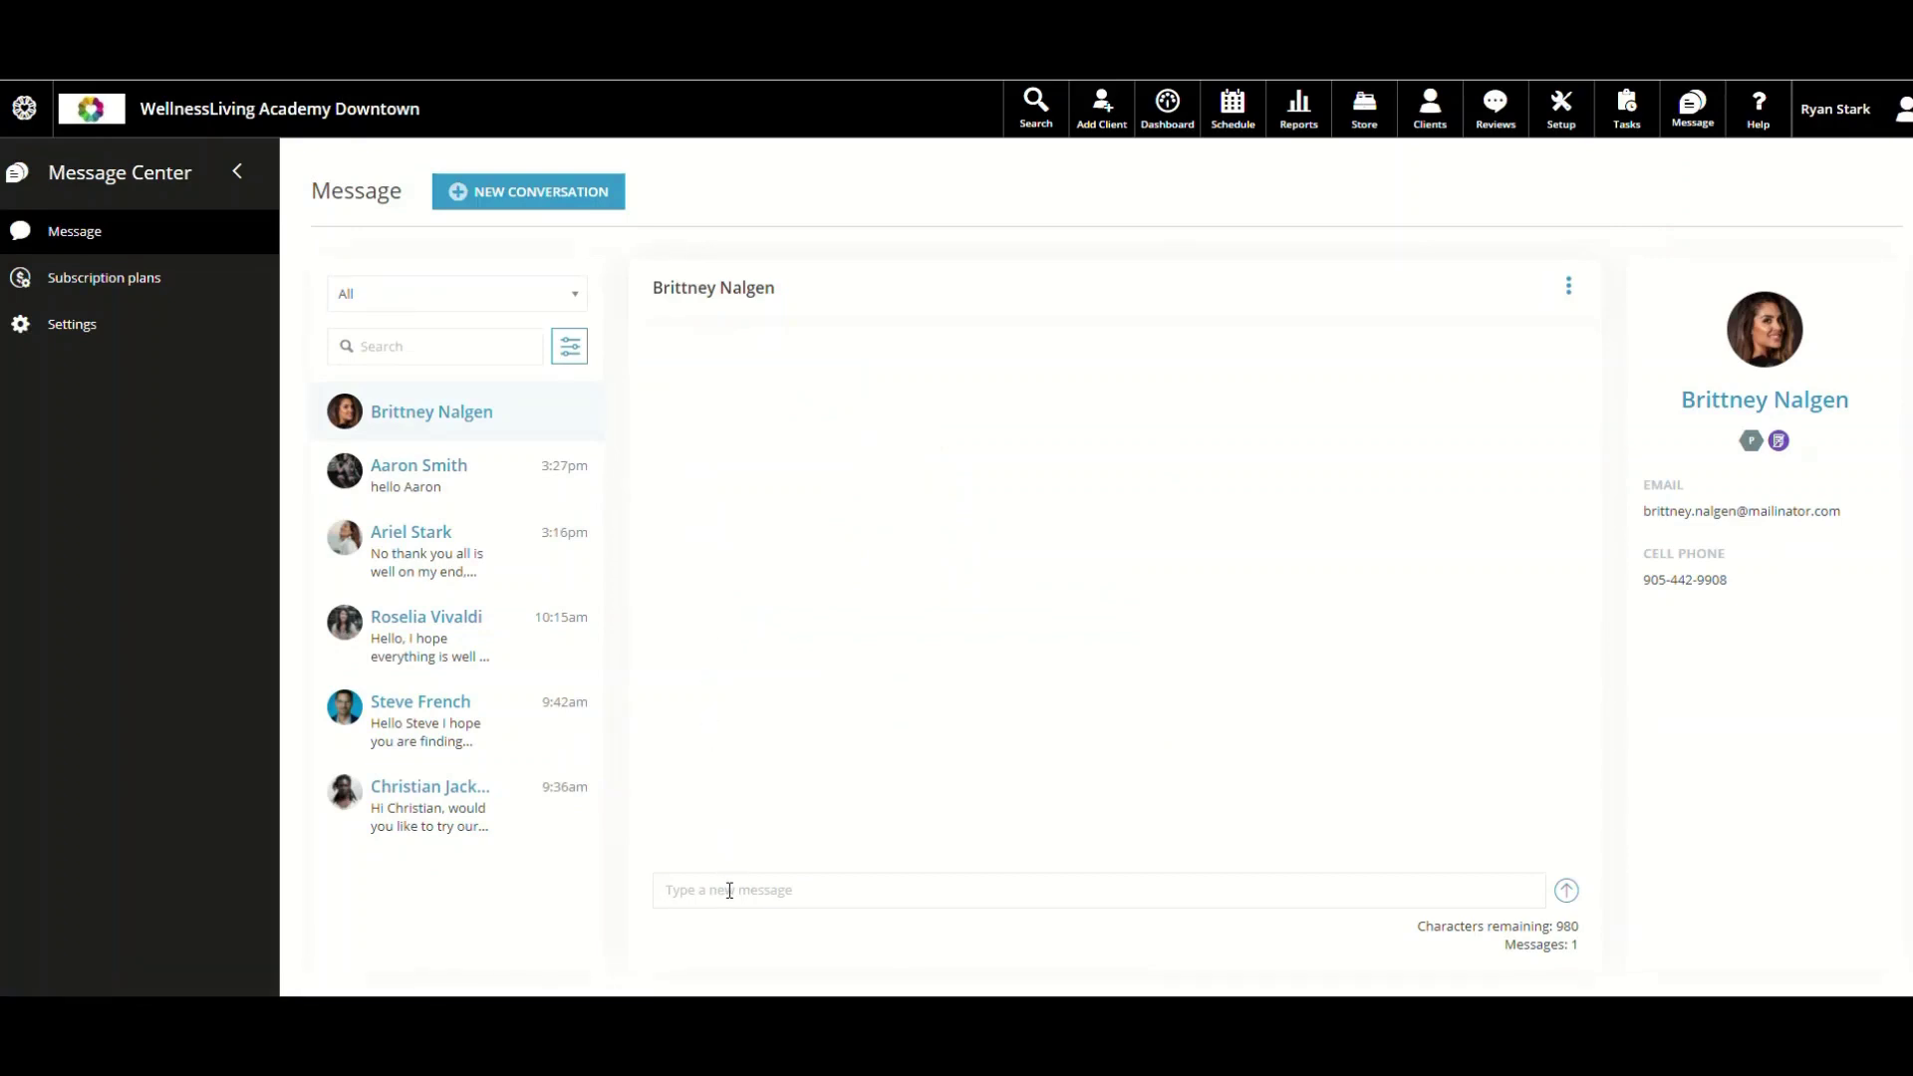
text(Hello how are you today?)
click(1566, 890)
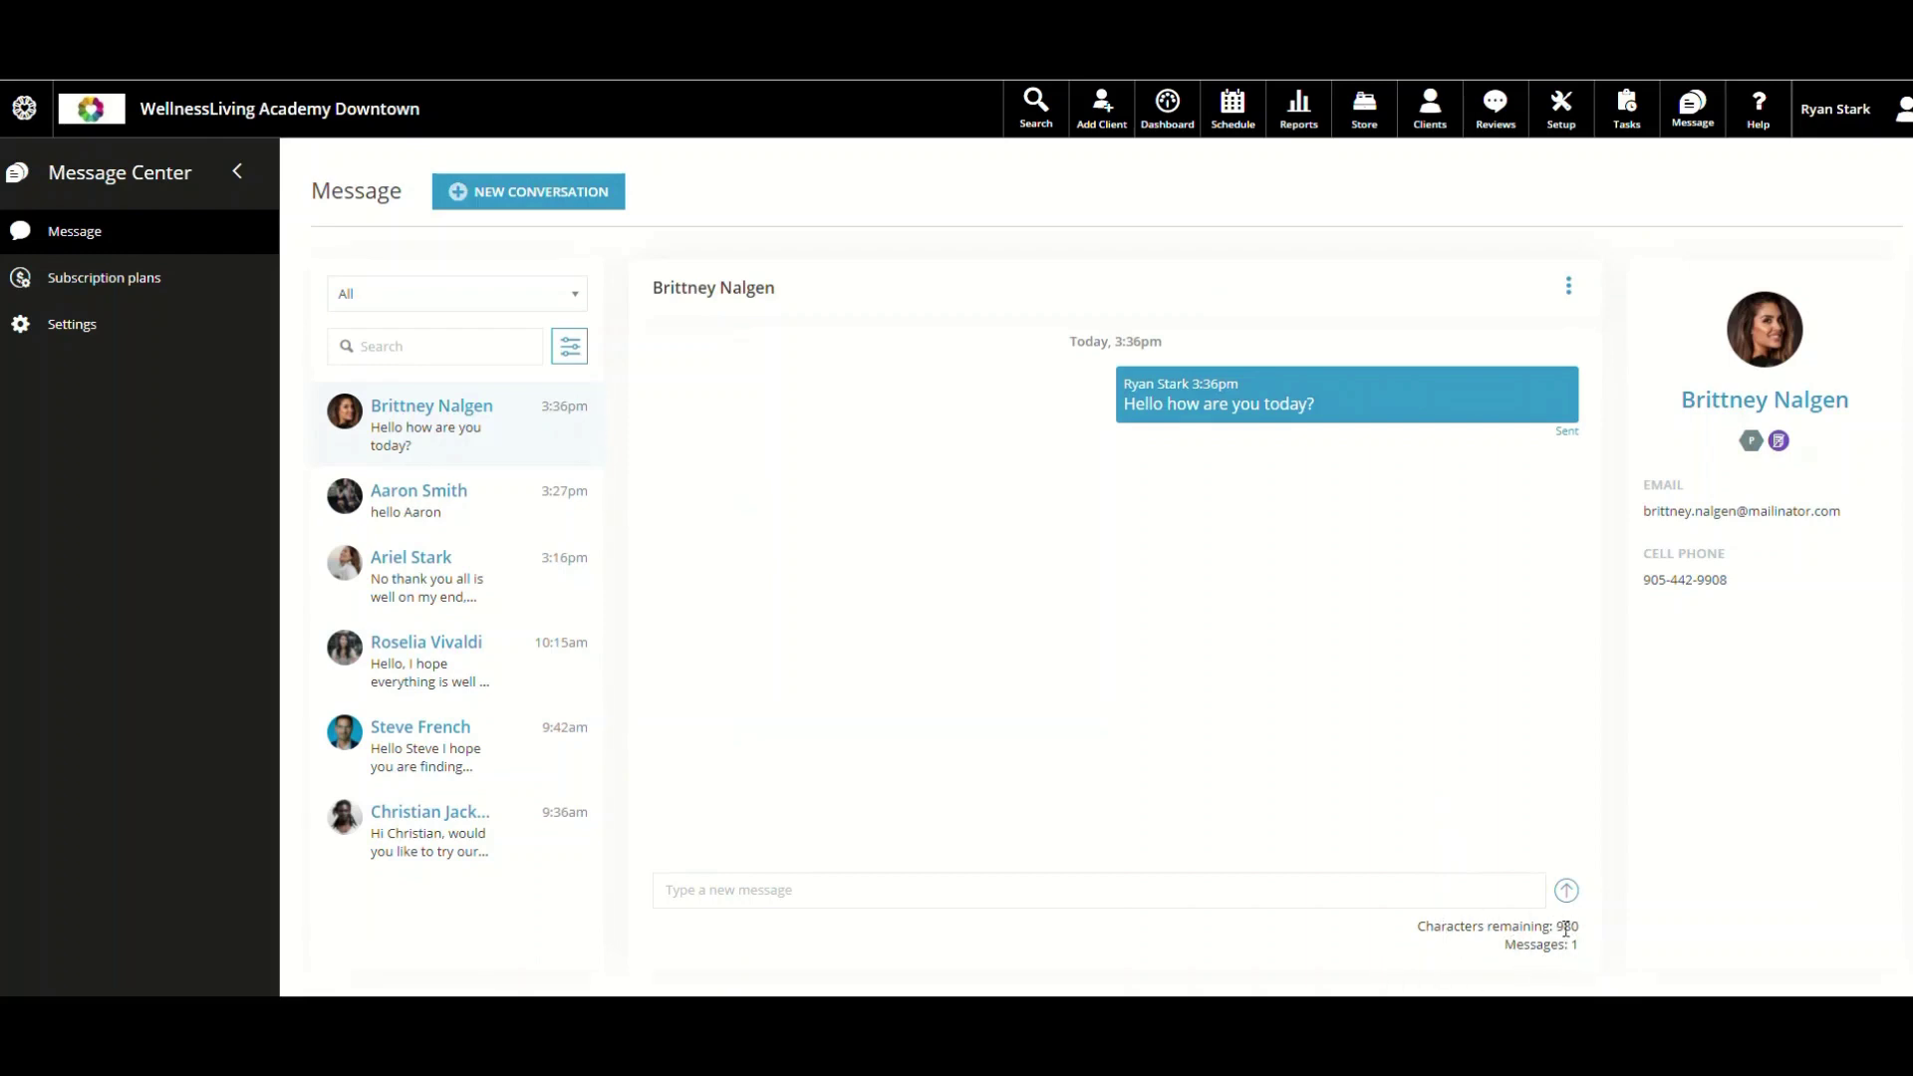
click(989, 879)
text(Can we do anything else for you? Can we do anything else for you? Can we do anything else for you? Can we do anything else for you? Can we do anything else for)
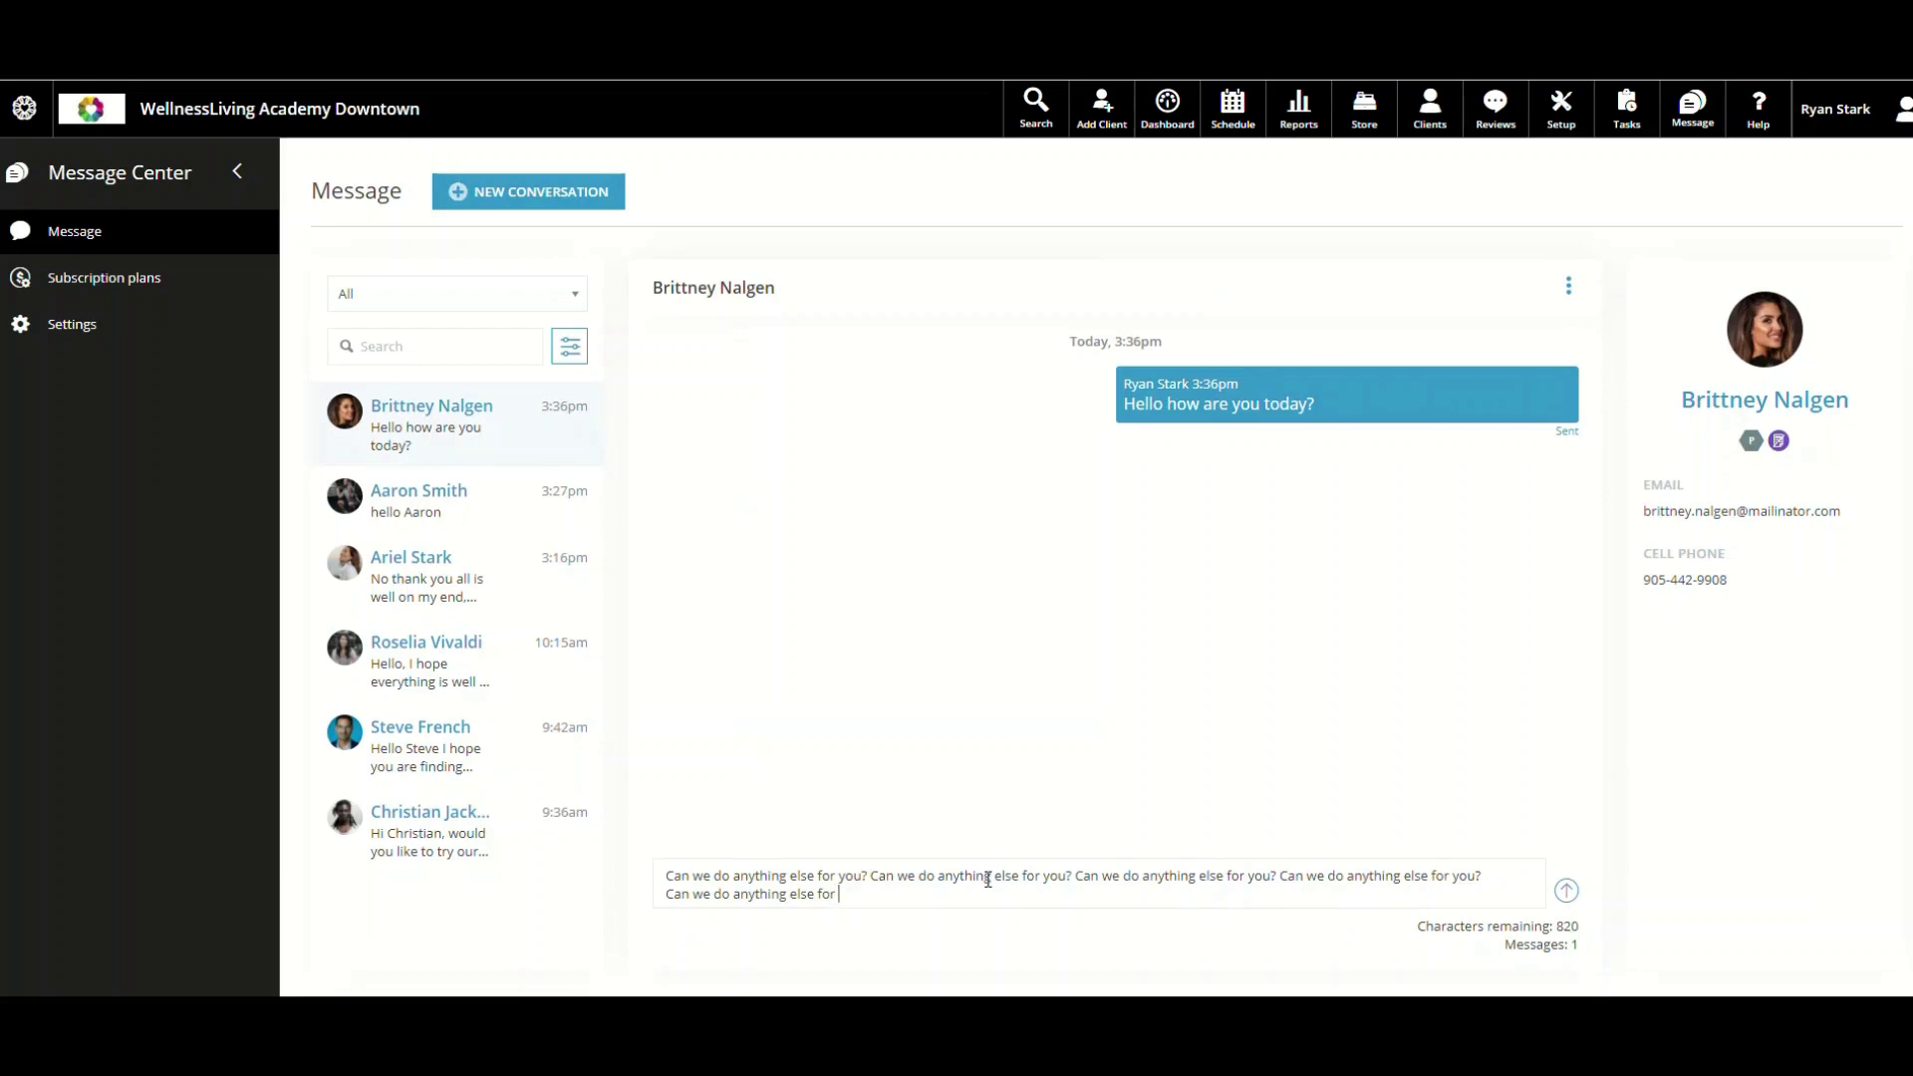
text( y)
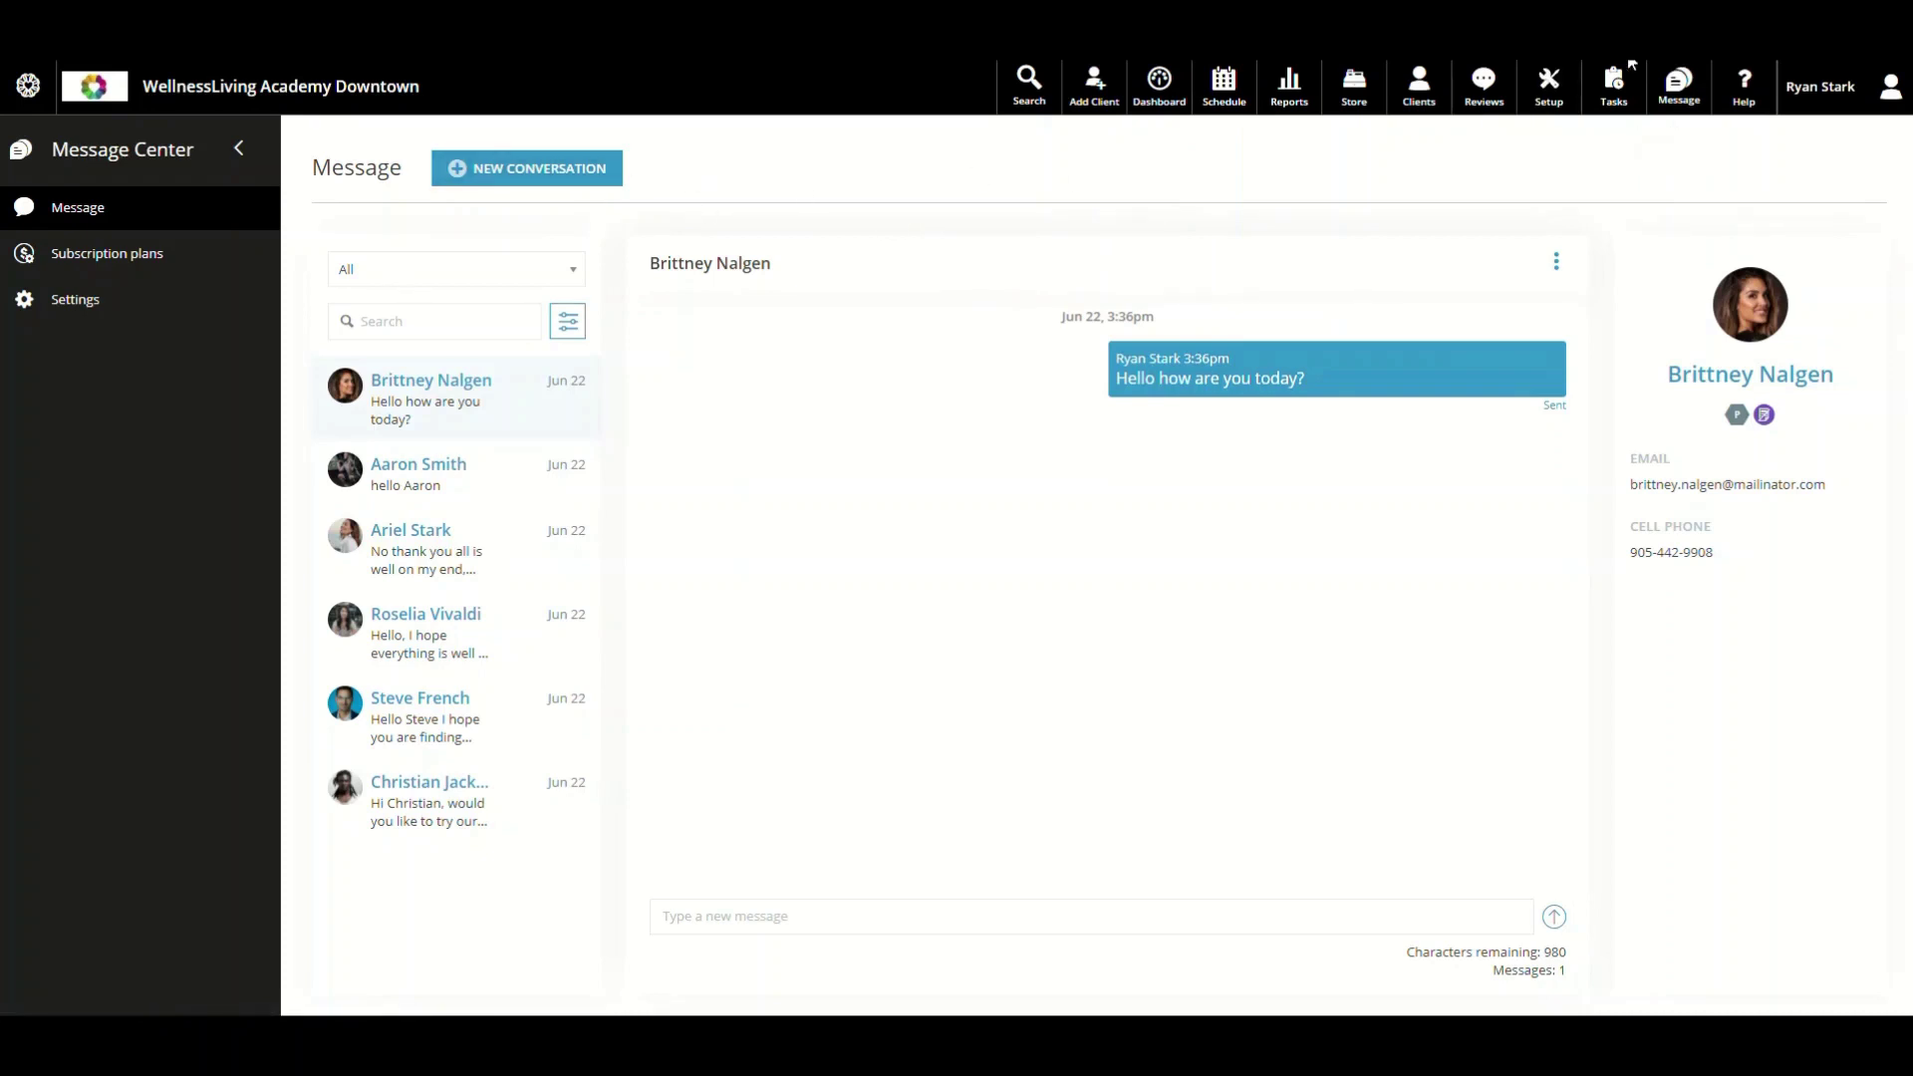
click(27, 86)
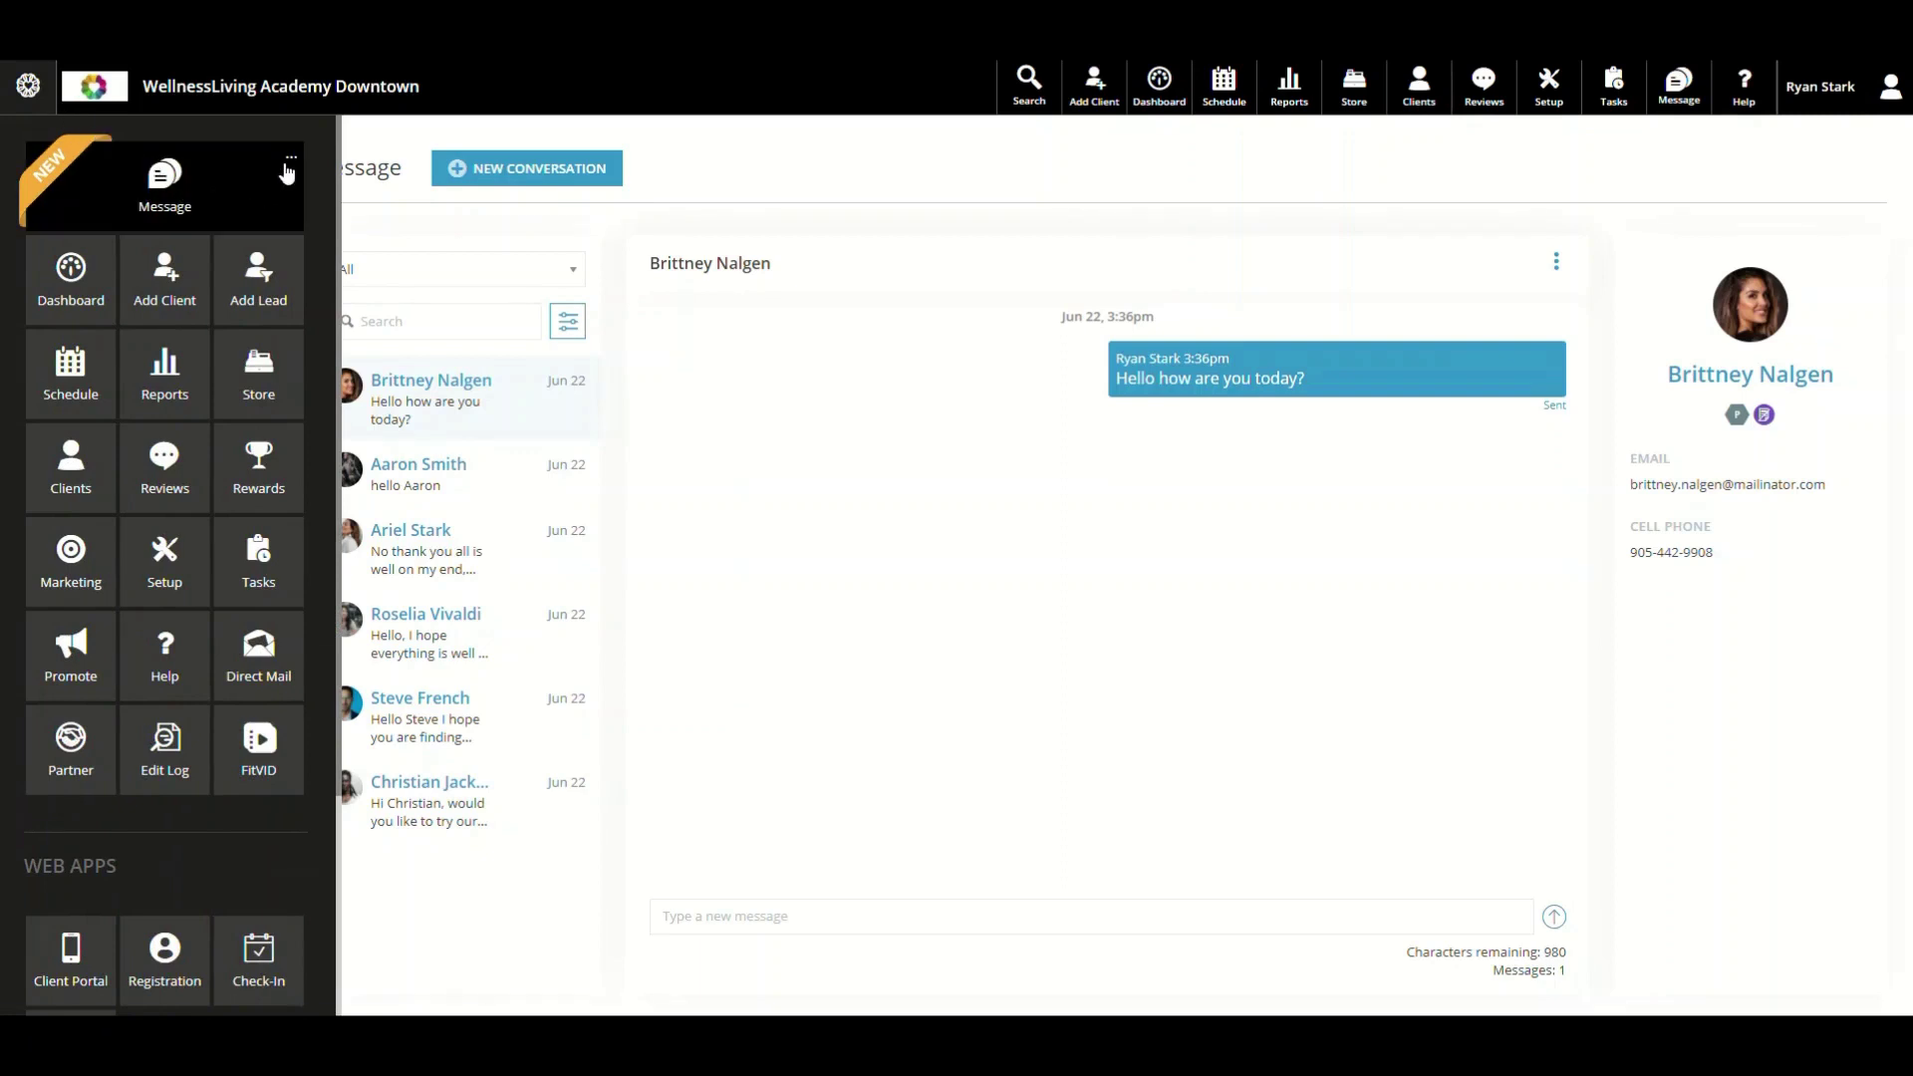
click(292, 158)
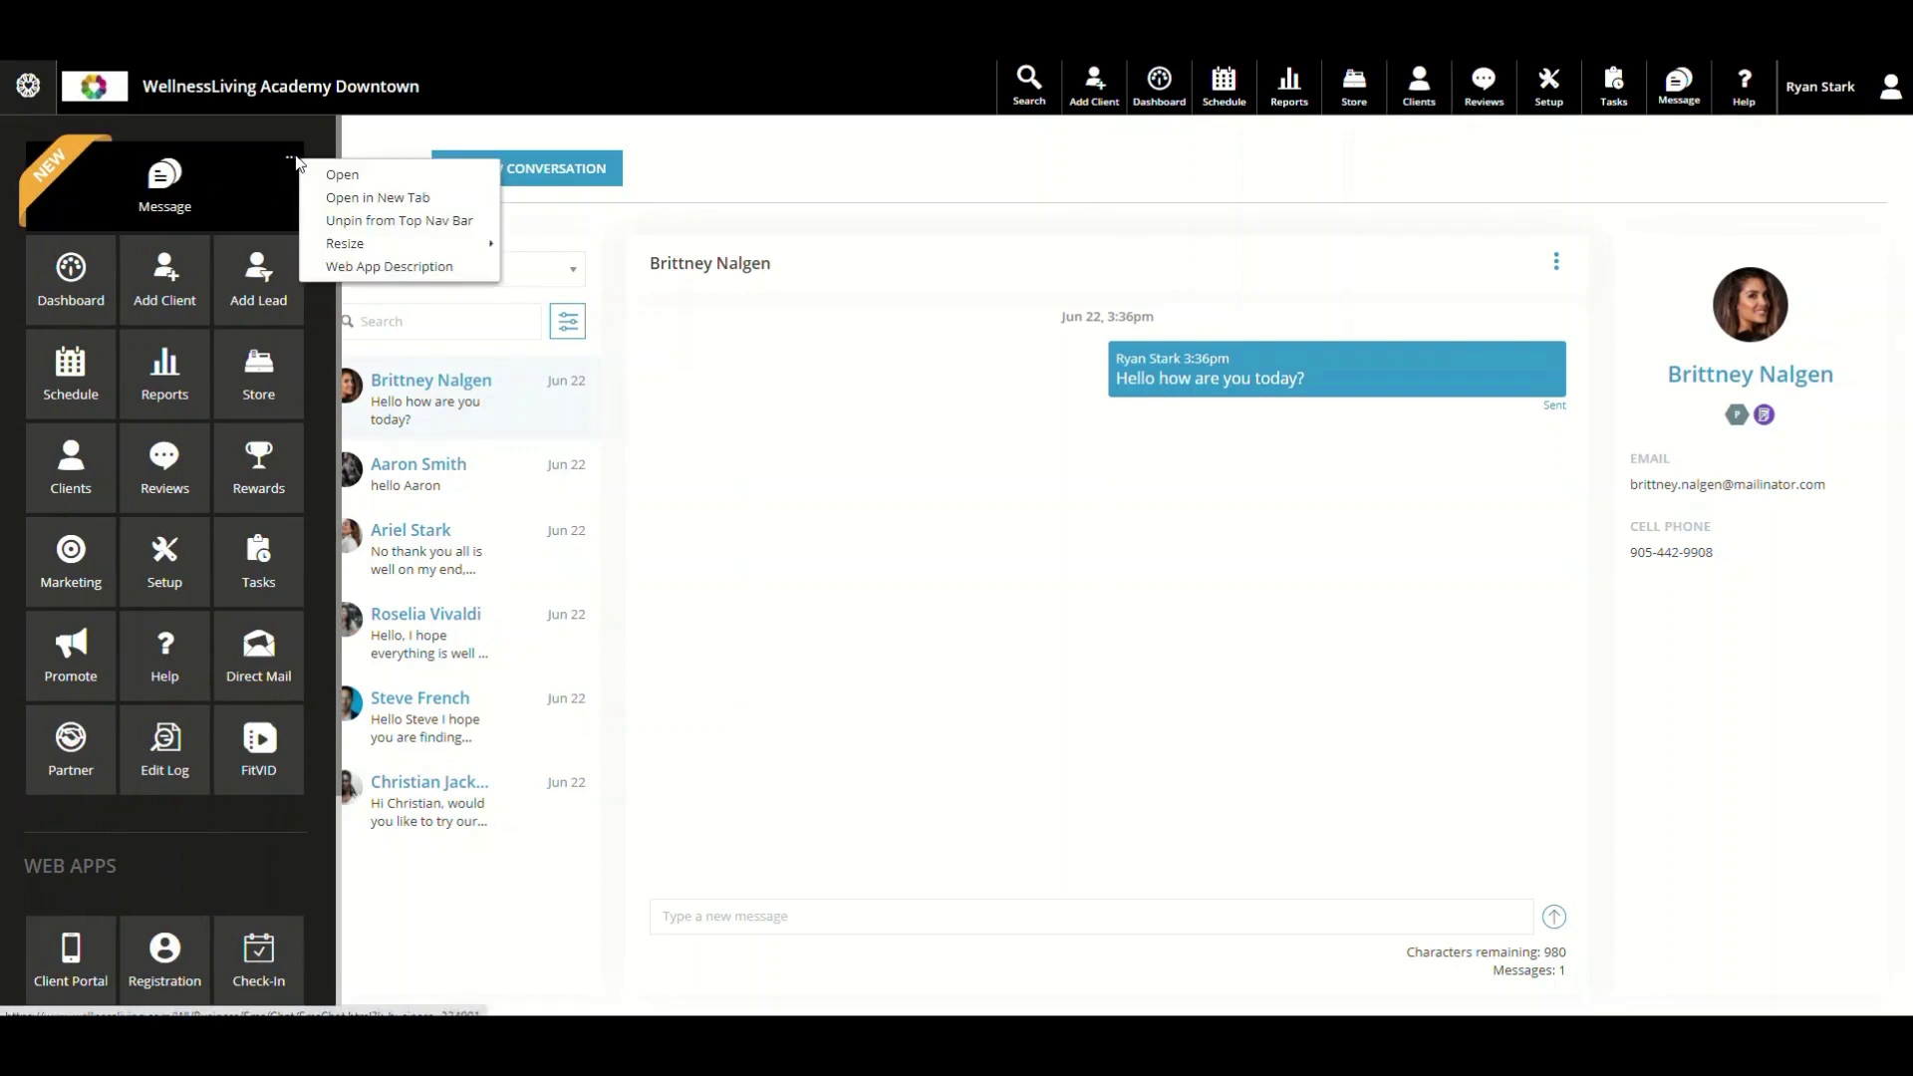
click(389, 221)
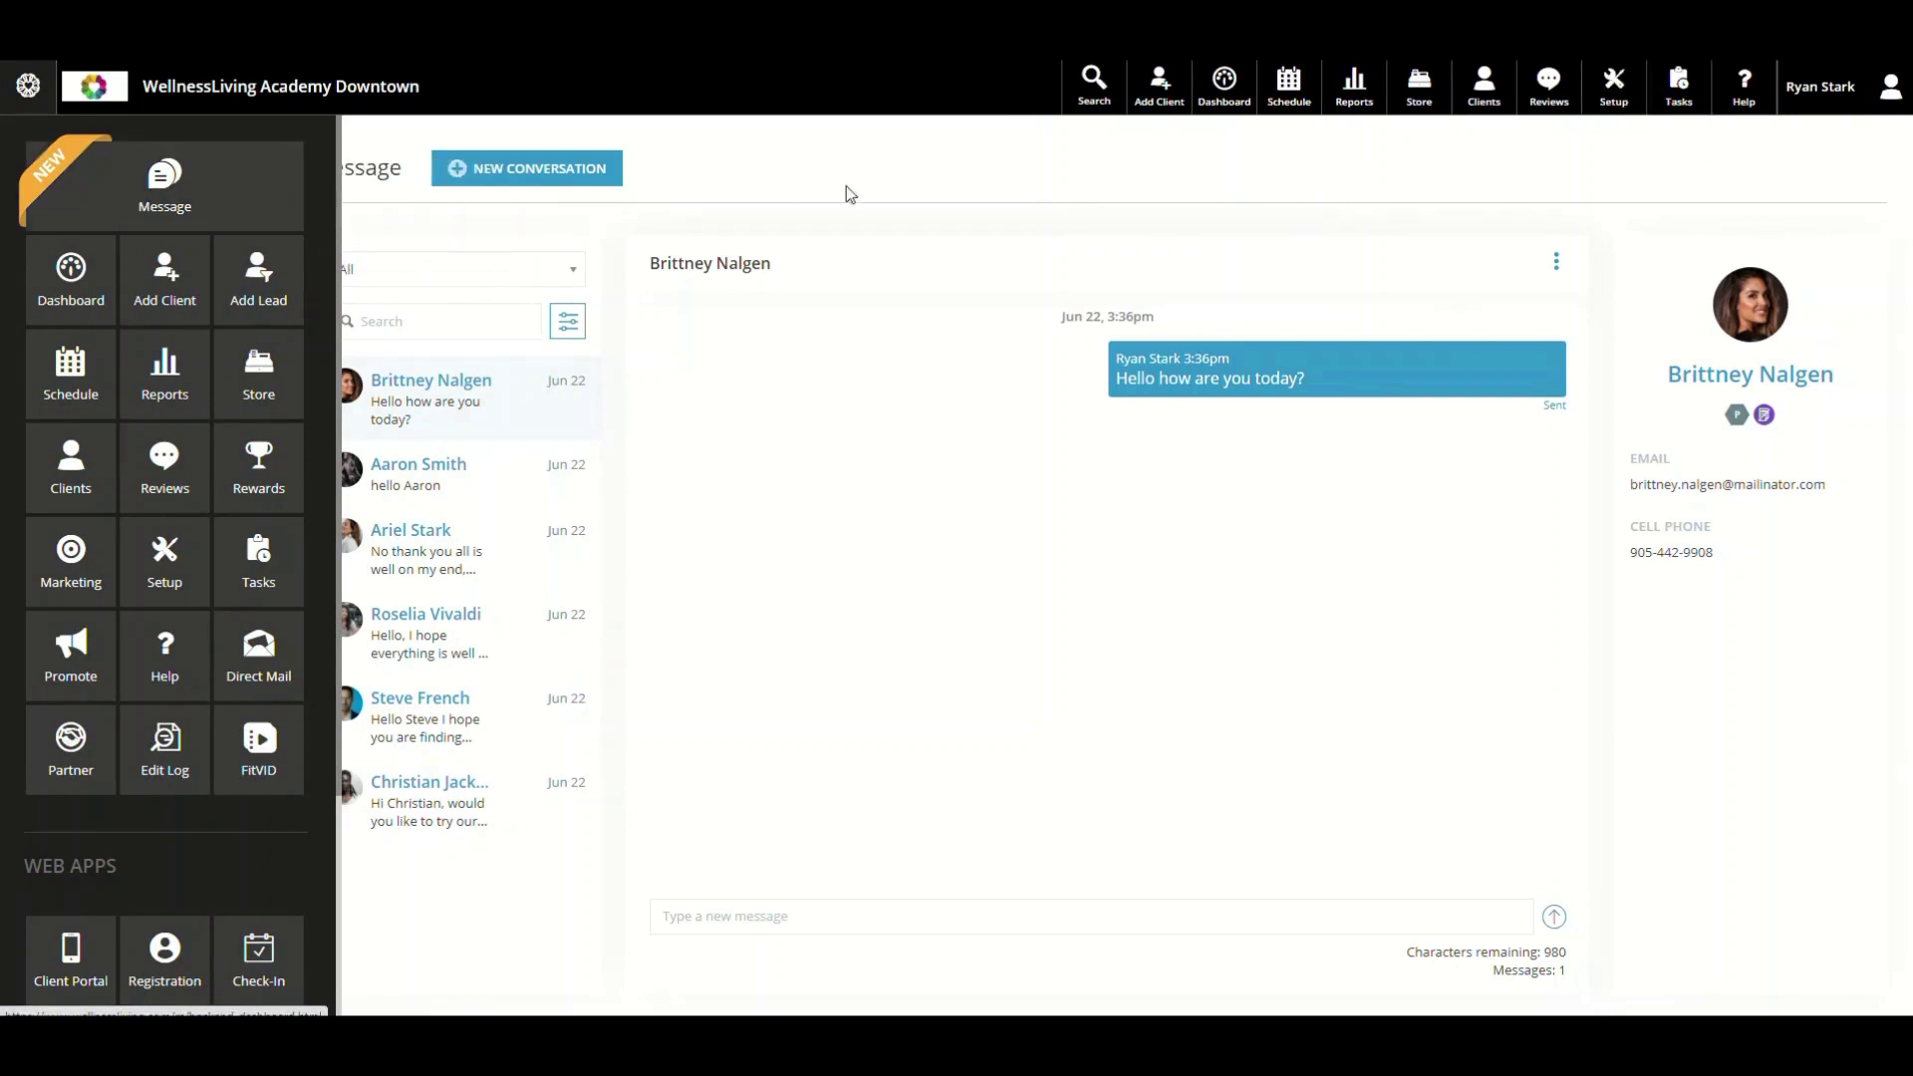
click(288, 159)
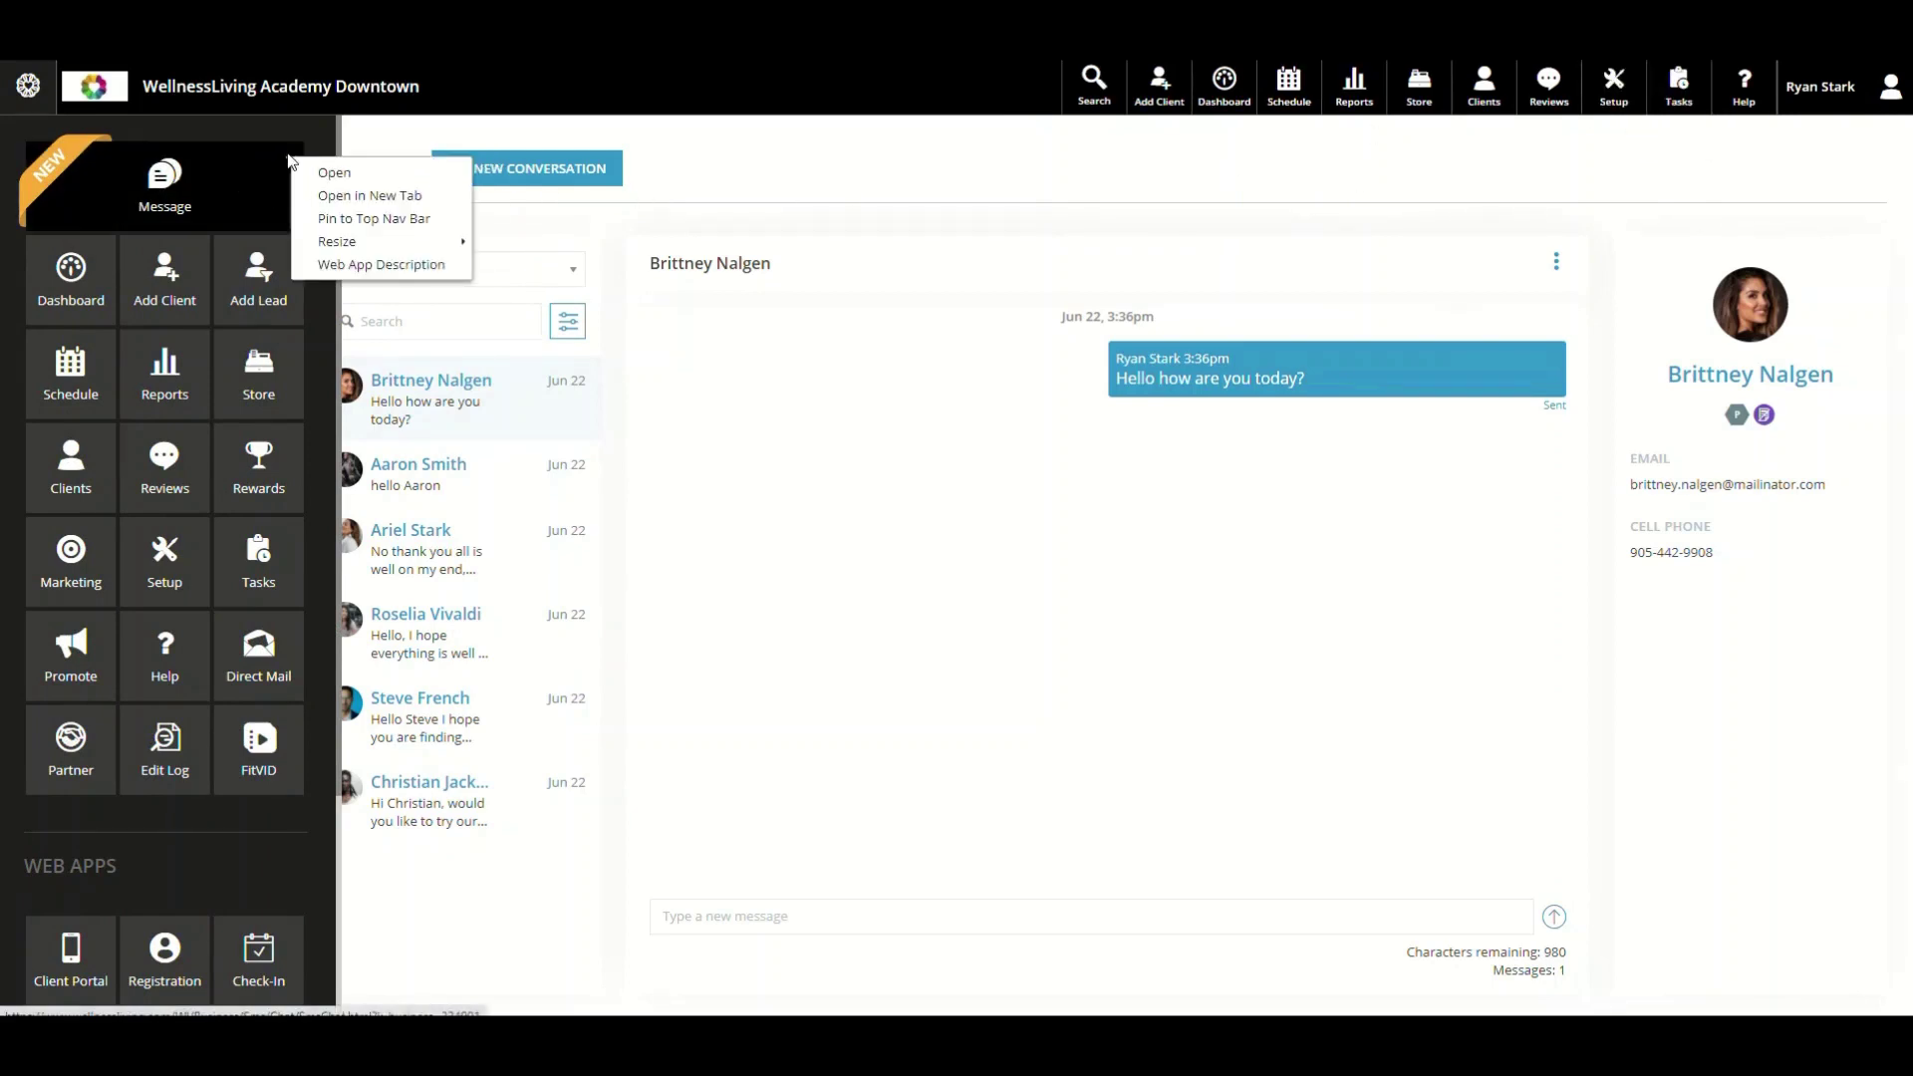
click(380, 221)
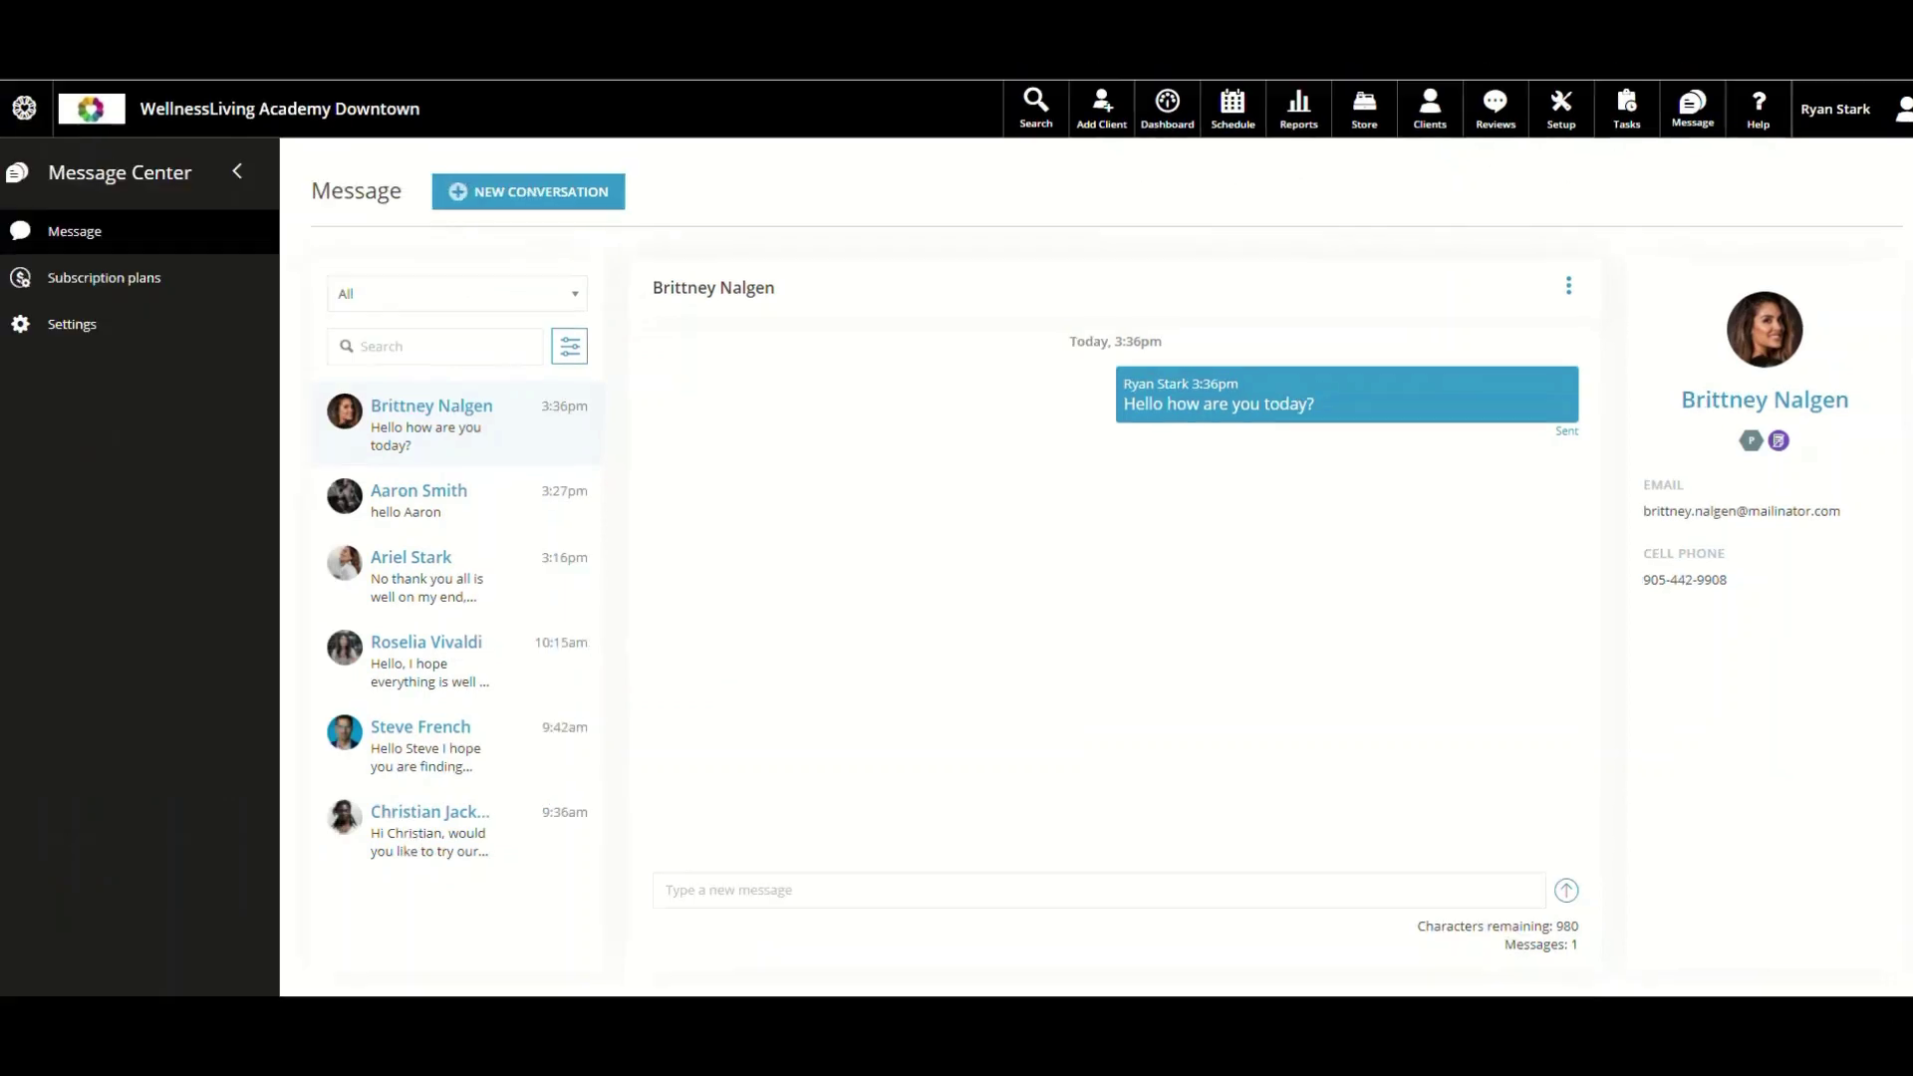